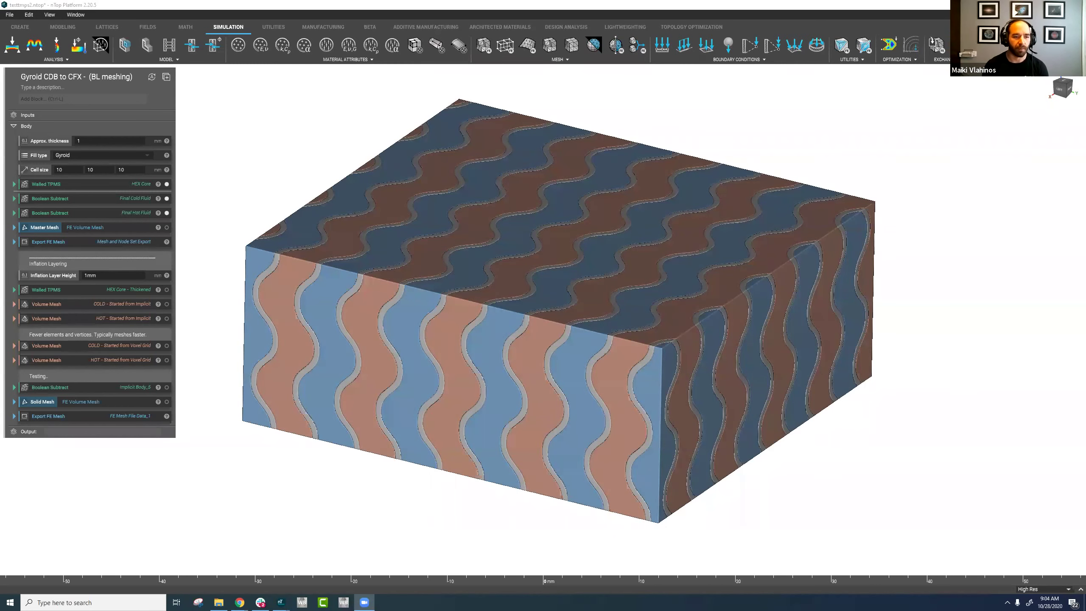
Step: Orbit, pan and zoom in on the gyroid heat-exchanger block, then hide the Walled TPMS body
middle_click_drag(820, 487, 826, 491)
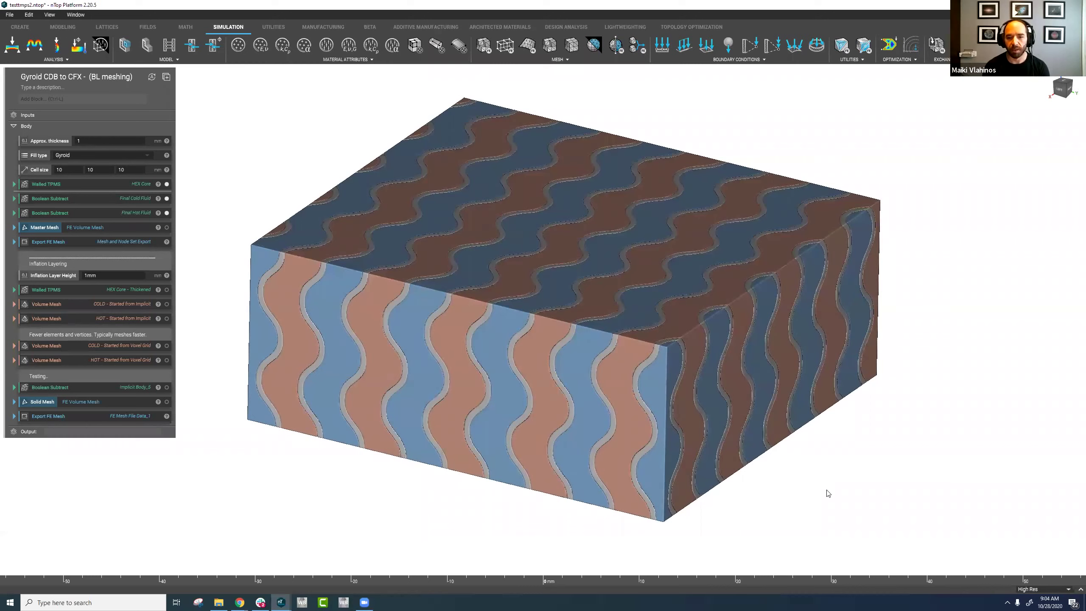
right_click_drag(846, 507, 699, 458)
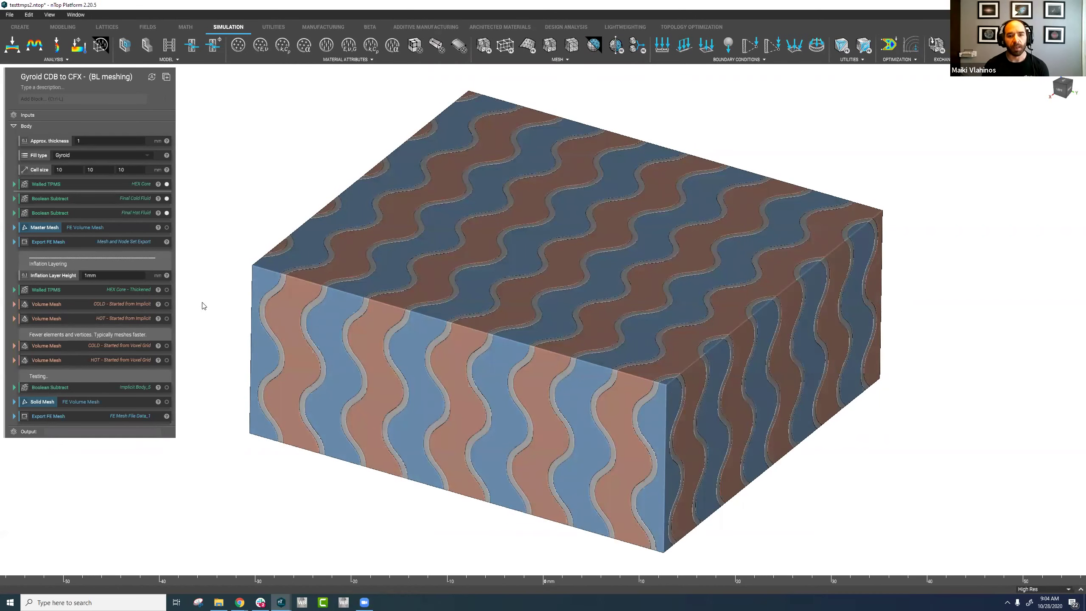
middle_click_drag(204, 259, 204, 236)
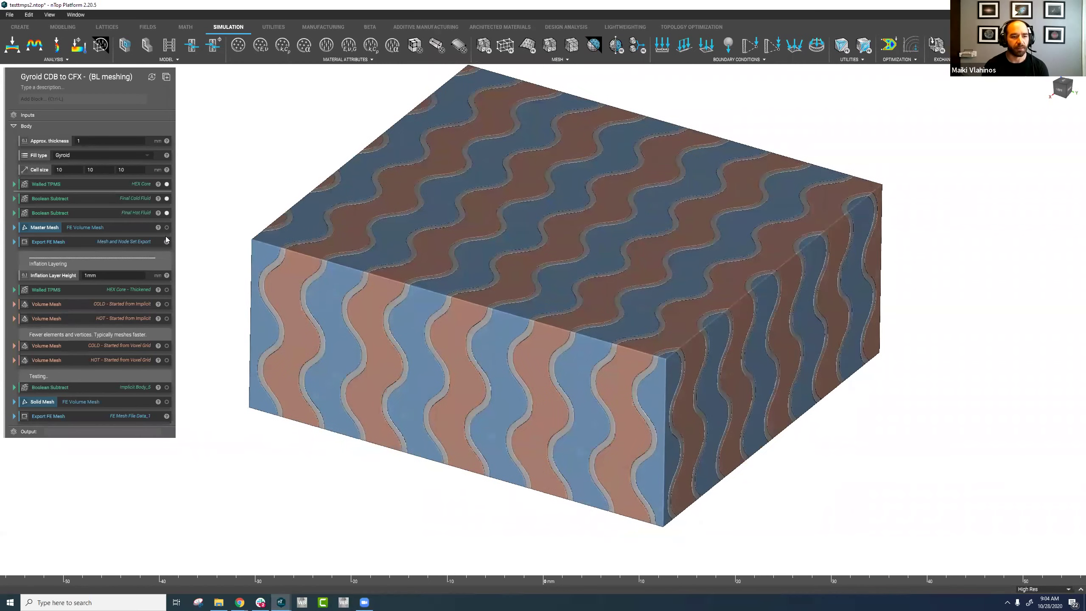
scroll(167, 240, "up", 1)
left_click(167, 185)
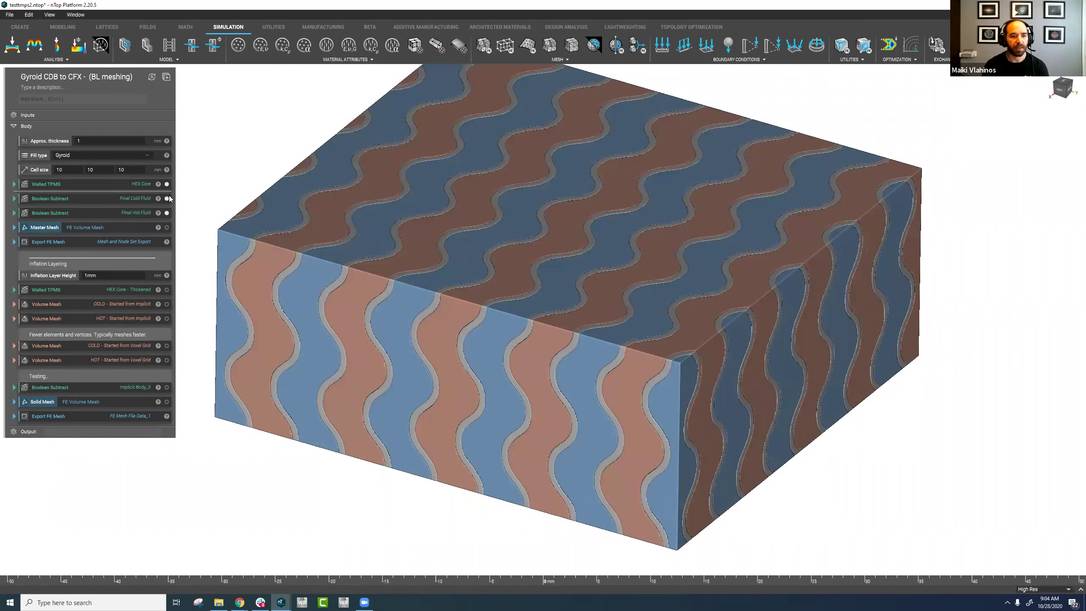
Step: Hide the Final Cold and Final Hot Fluid bodies and expand the Export FE Mesh block
left_click(166, 198)
left_click(167, 213)
left_click(14, 242)
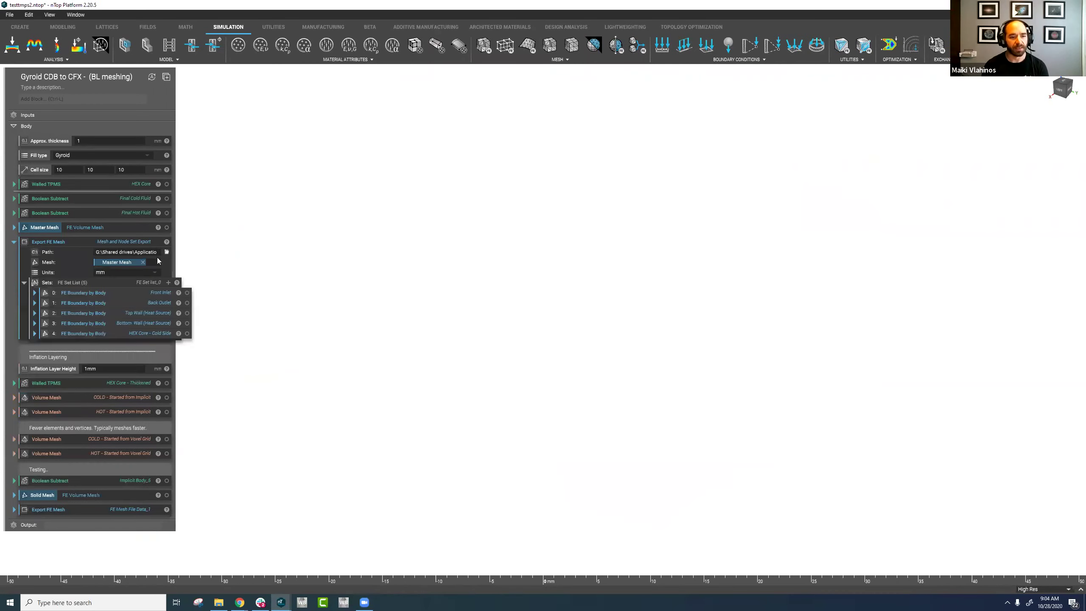
Step: Preview the Front Inlet, Back Outlet, Top Wall and Bottom Wall node sets
left_click(187, 303)
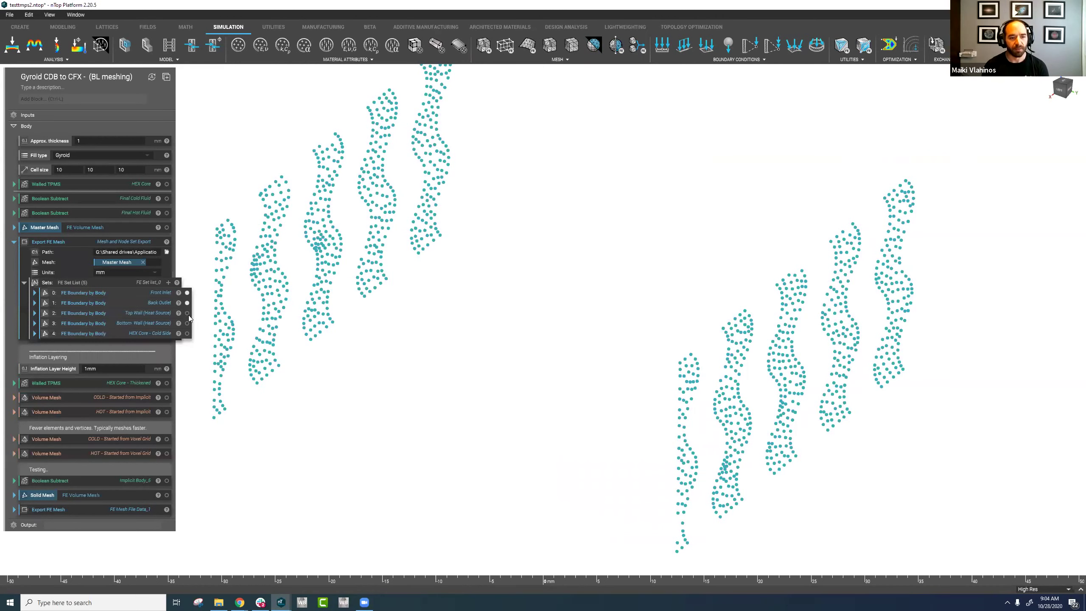
left_click(187, 323)
left_click(187, 313)
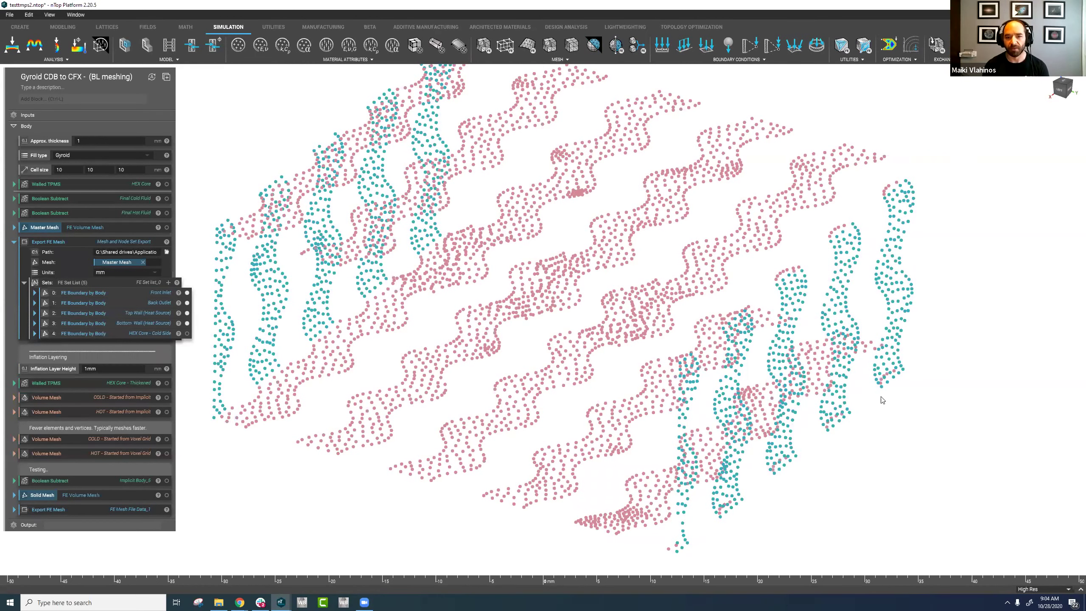
right_click_drag(881, 400, 857, 397)
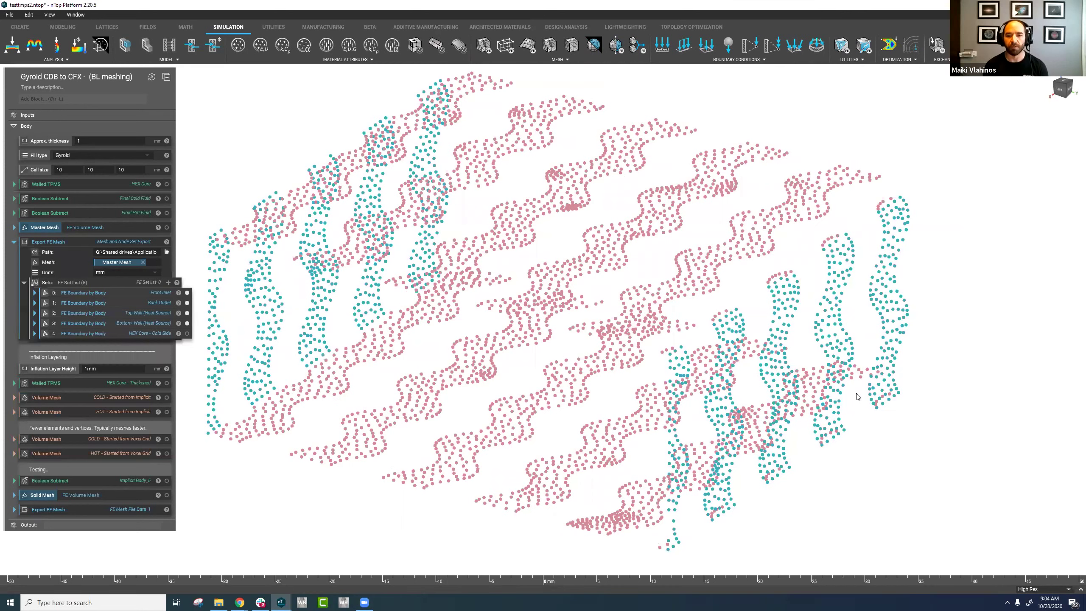
scroll(857, 396, "down", 3)
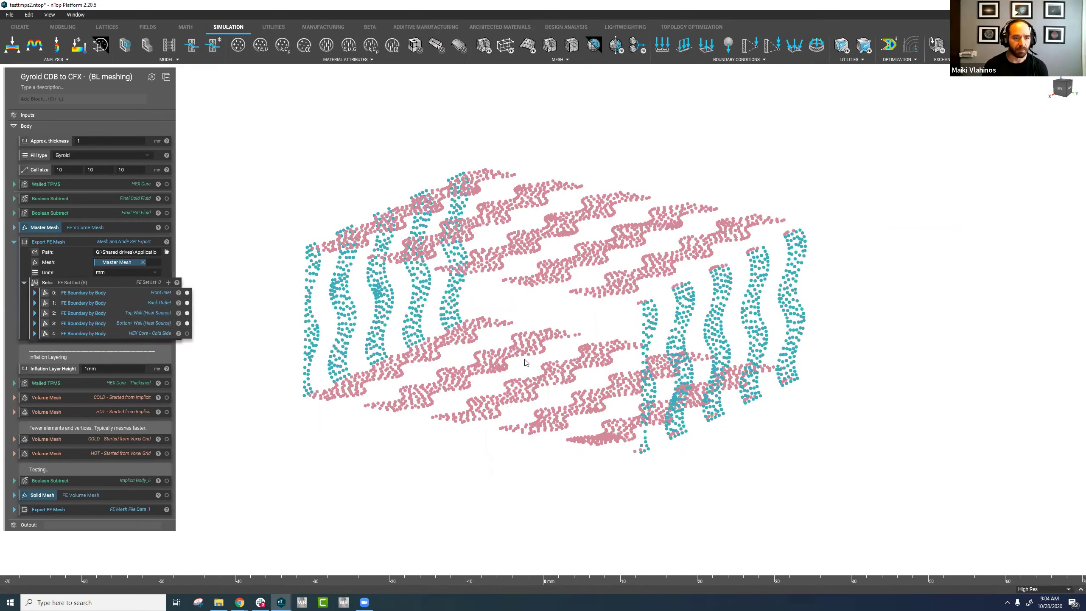
Step: Hide all four boundary node set previews again
left_click(187, 293)
left_click(187, 303)
left_click(187, 312)
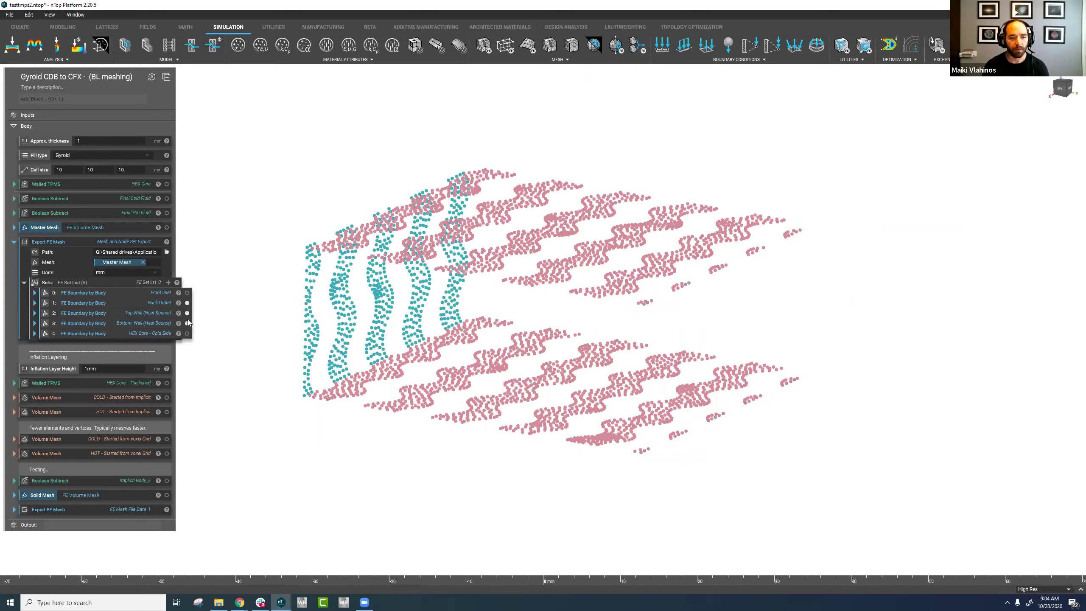
left_click(187, 323)
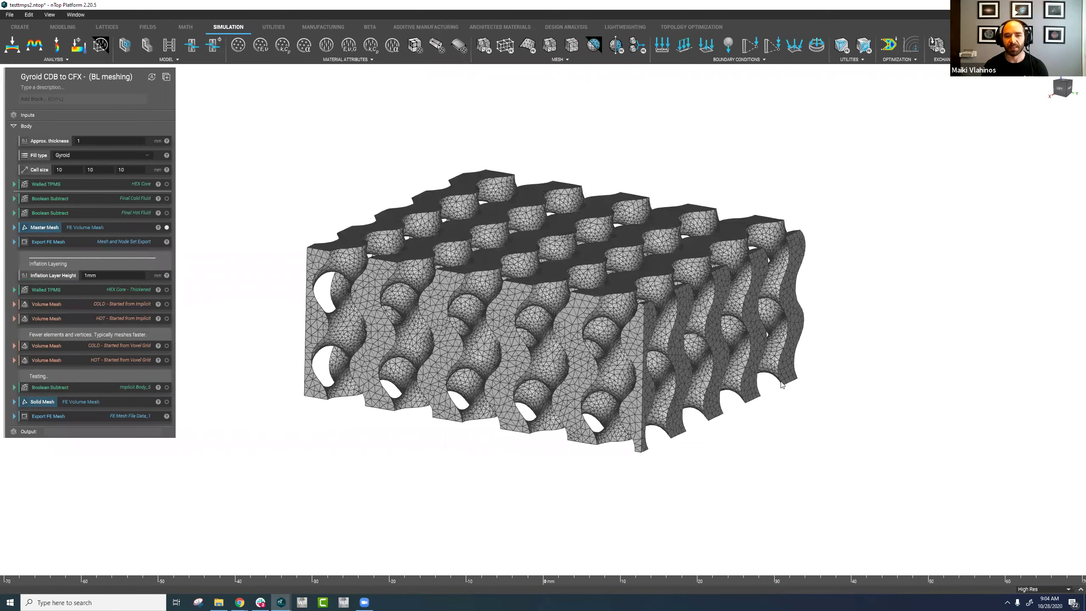
Step: Zoom and pan on the gyroid mesh, then hide the combined Master Mesh
scroll(781, 384, "up", 2)
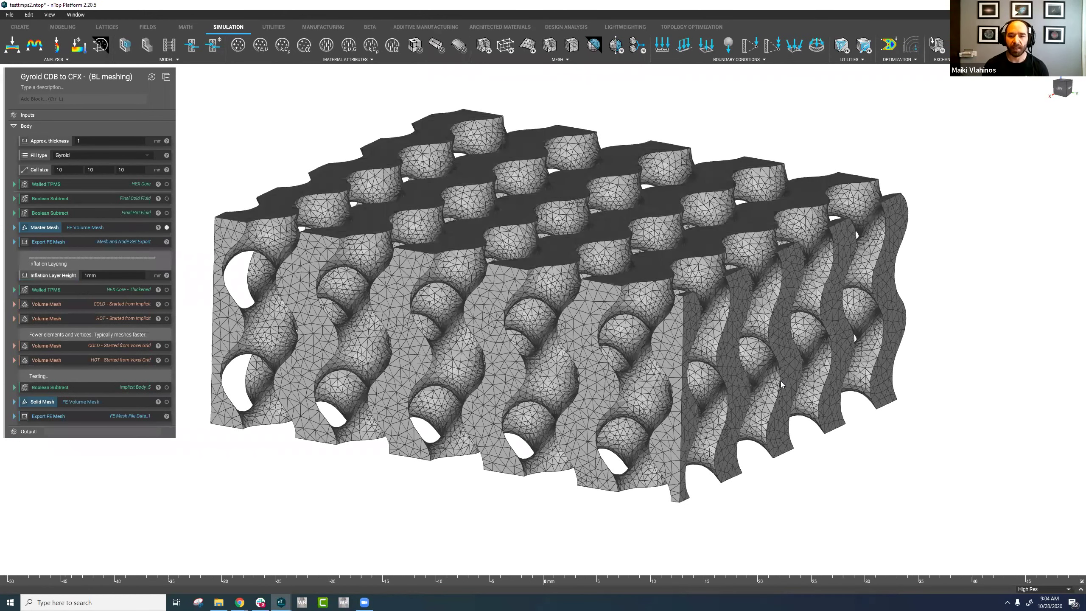
right_click_drag(780, 381, 785, 381)
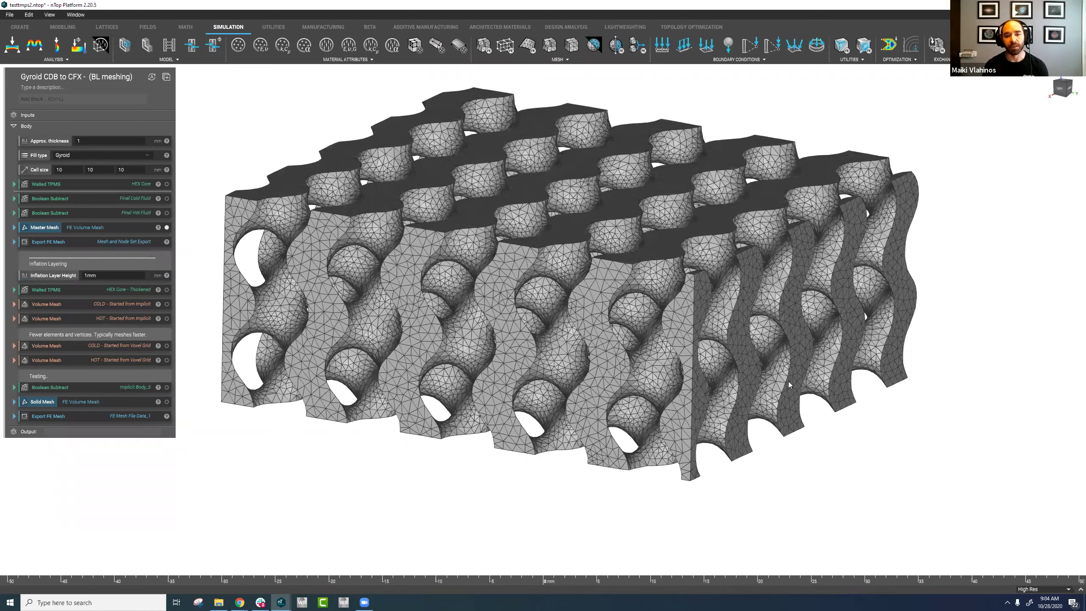
left_click(167, 227)
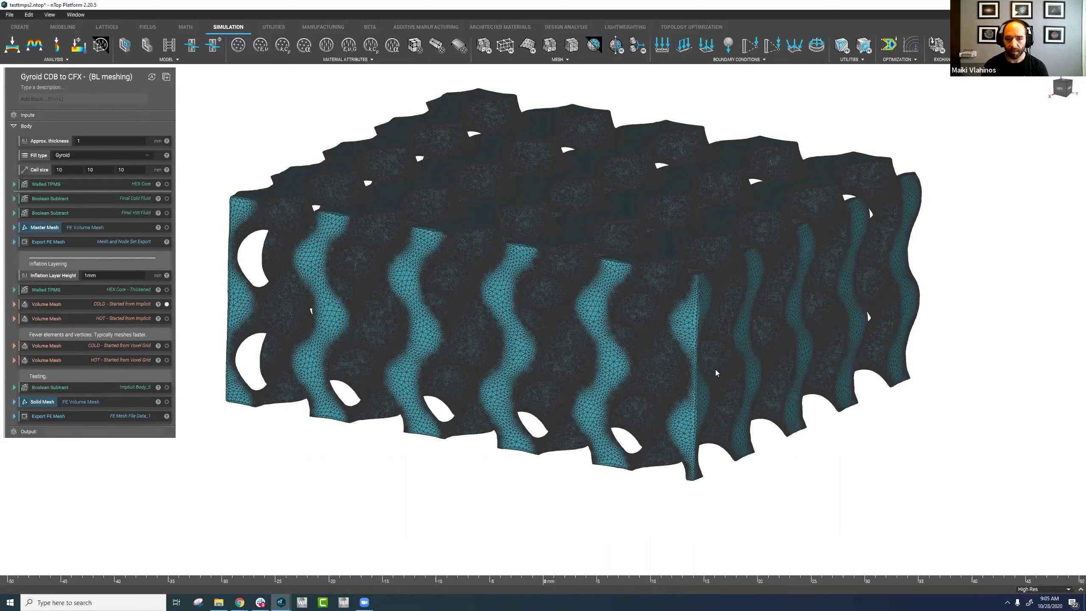
Step: Zoom into the mesh and expand the Volume Mesh (COLD - Started from Implicit) settings
scroll(668, 368, "up", 3)
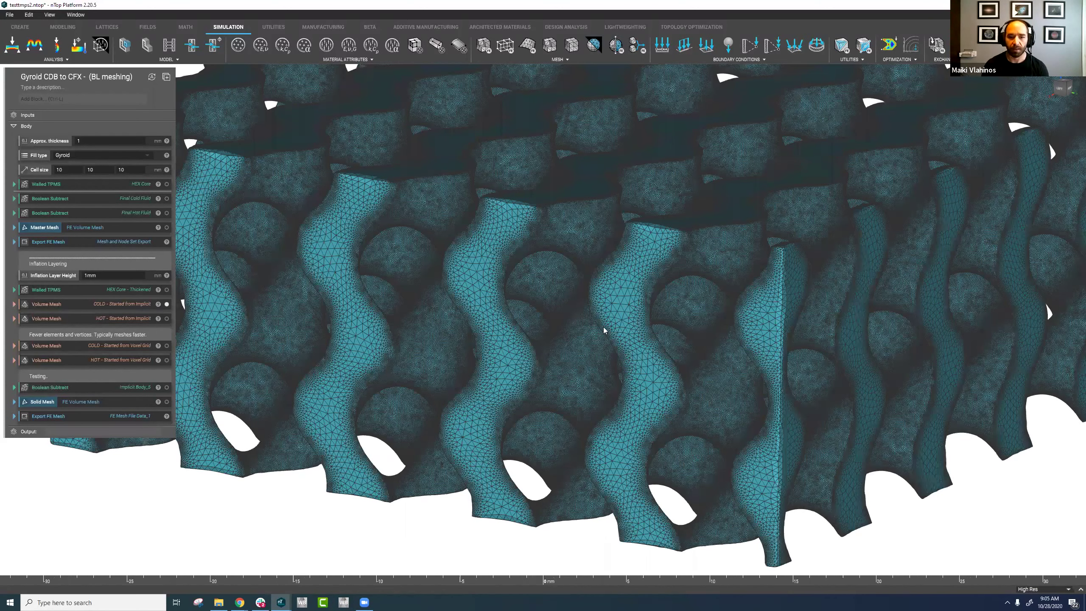
scroll(559, 324, "up", 2)
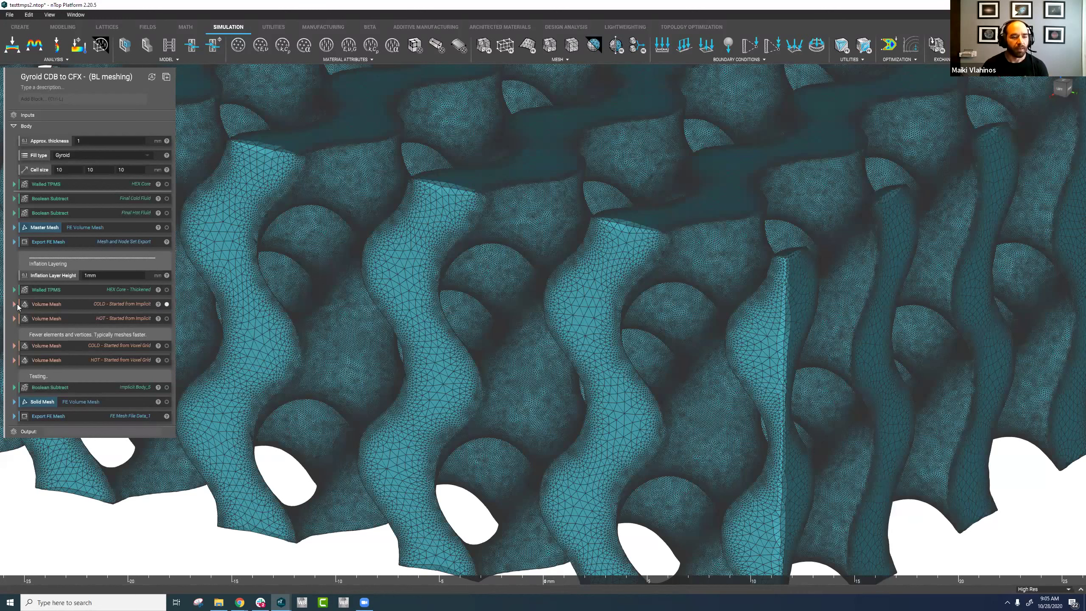
left_click(14, 304)
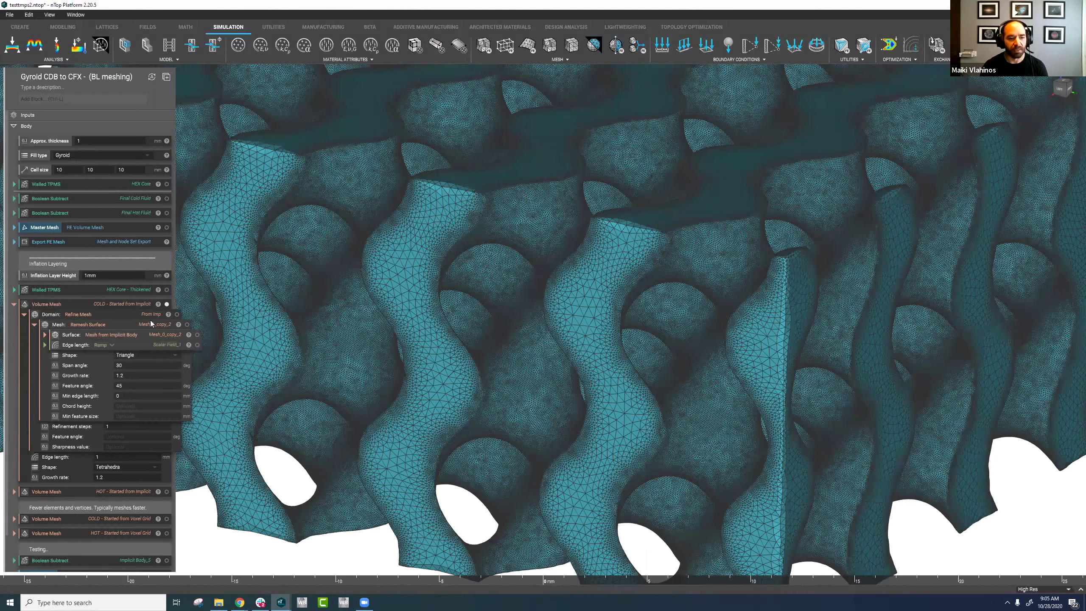
Step: Show the cold Surface mesh, expand the voxel-grid COLD Volume Mesh, select Grid, hide Surface
left_click(197, 335)
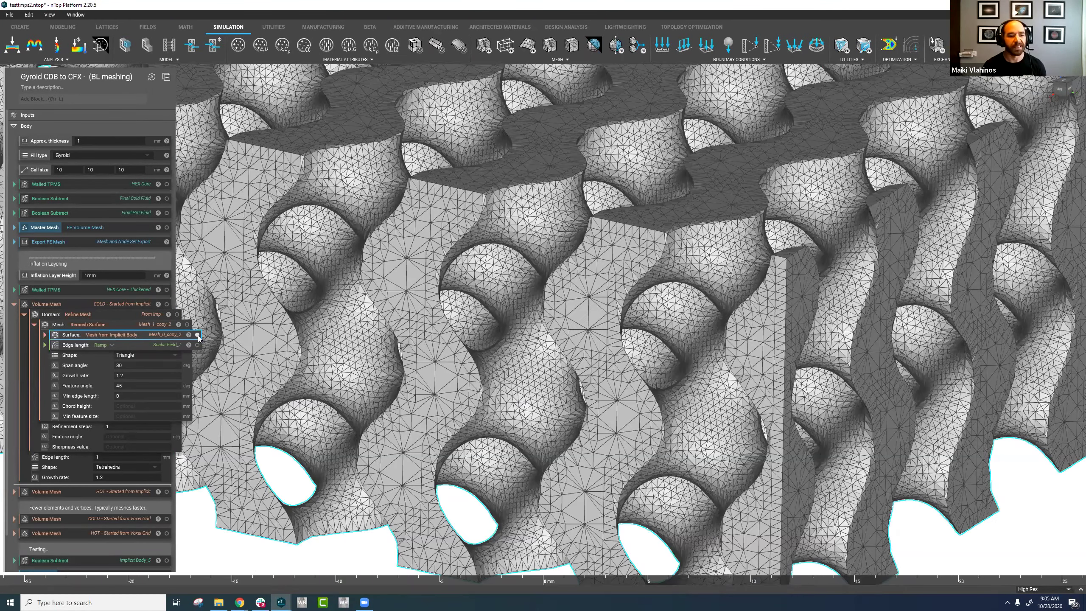
left_click(64, 518)
scroll(155, 450, "down", 3)
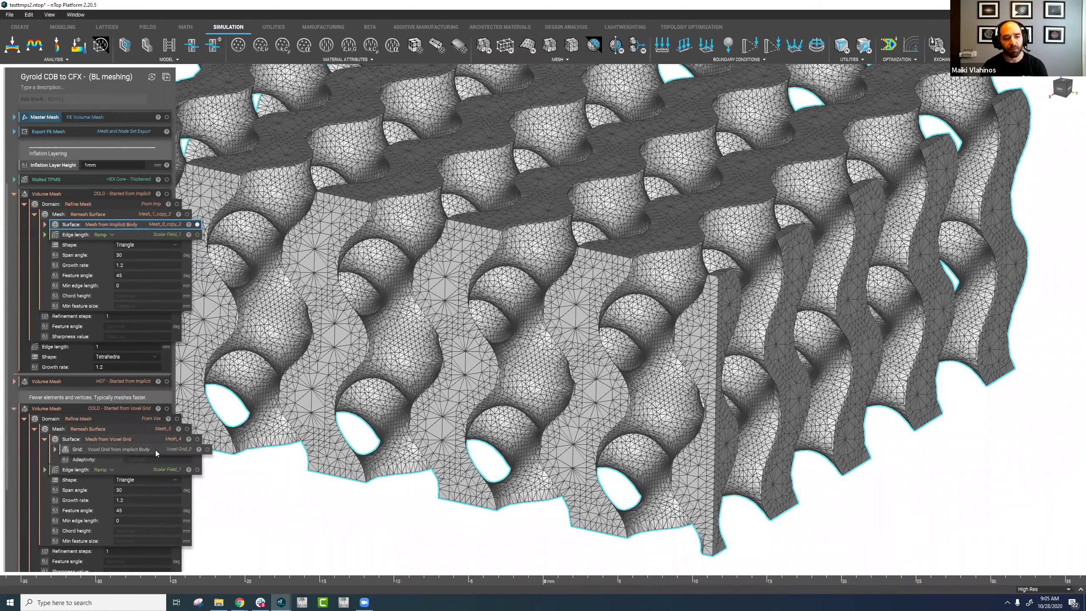
left_click(155, 449)
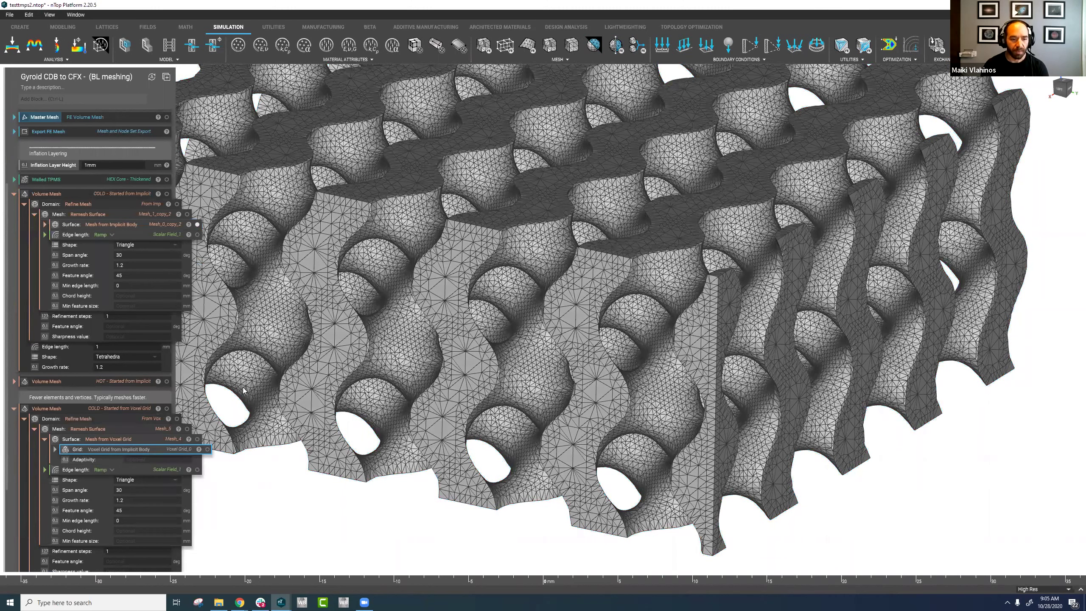
left_click(207, 449)
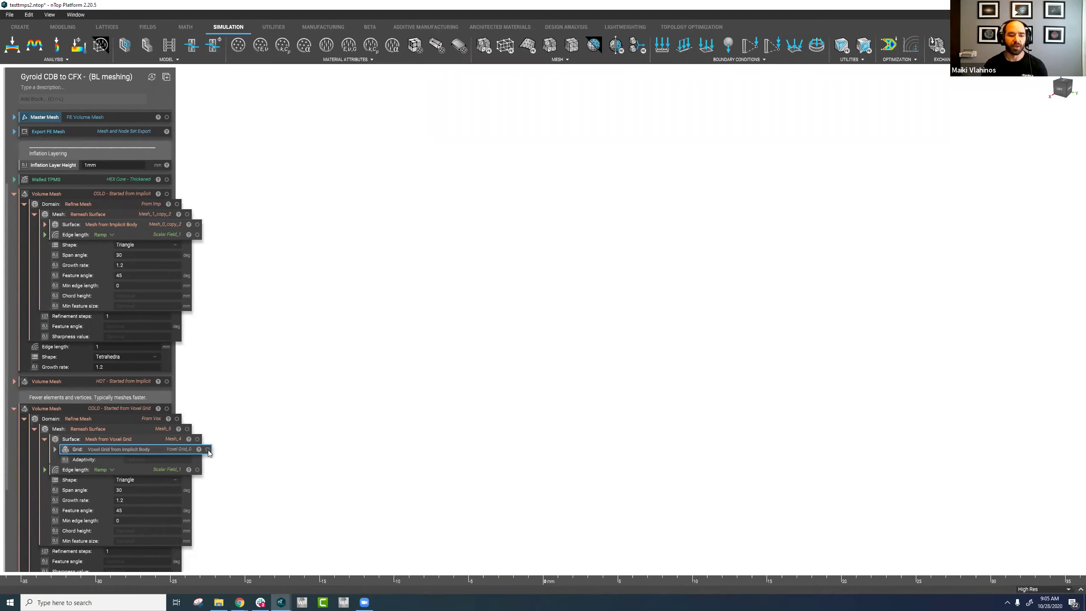
Step: Display the cold fluid's Voxel Grid body and zoom out on its smooth gyroid channels
left_click(207, 449)
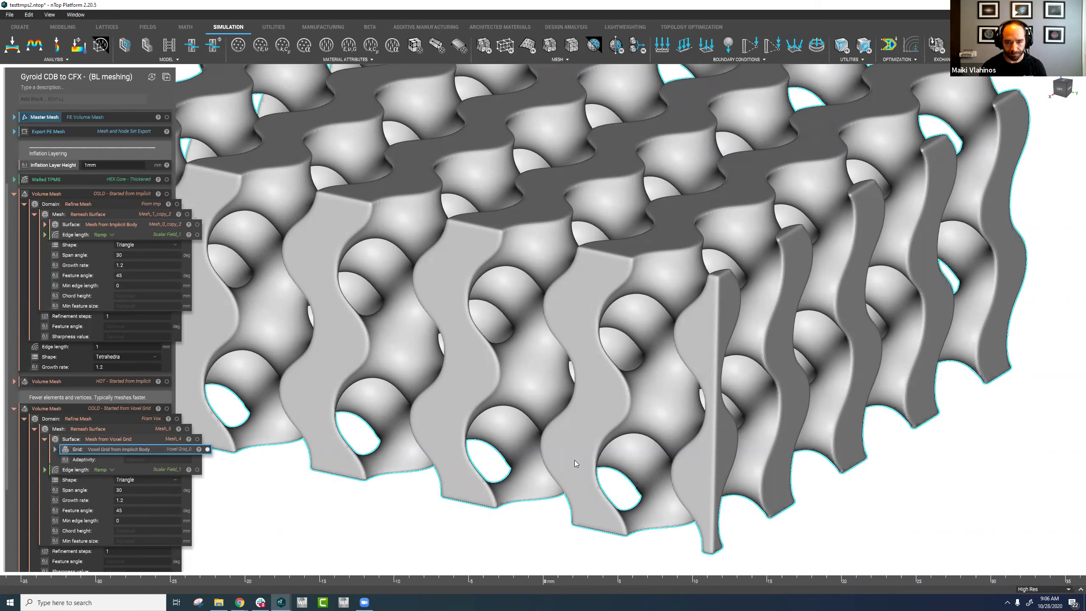
scroll(575, 460, "down", 3)
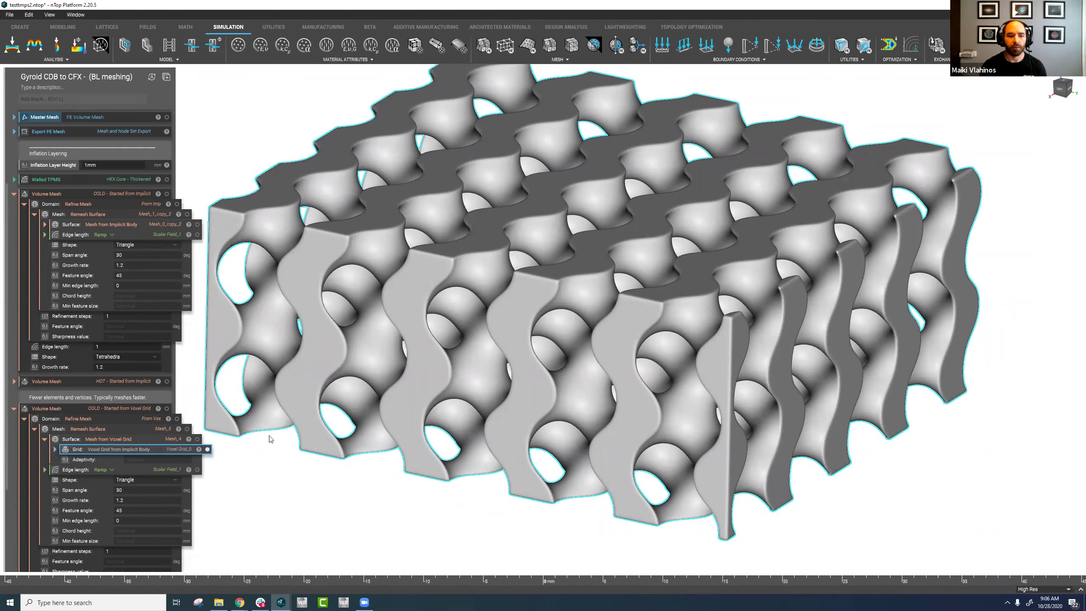
Step: Select the Smoothen Field body input and expand its settings
left_click(45, 224)
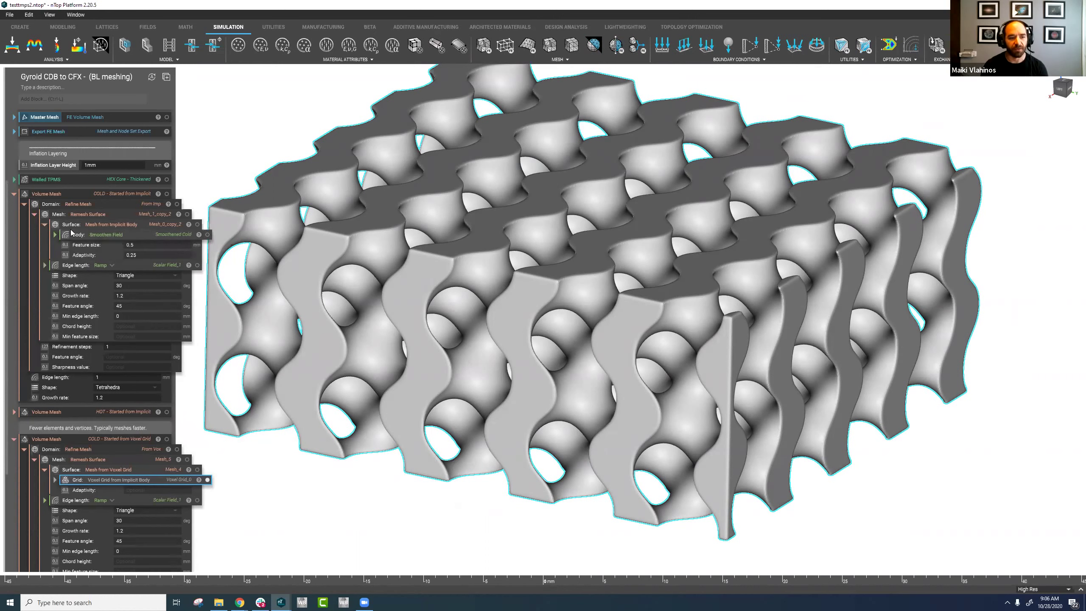
left_click(102, 236)
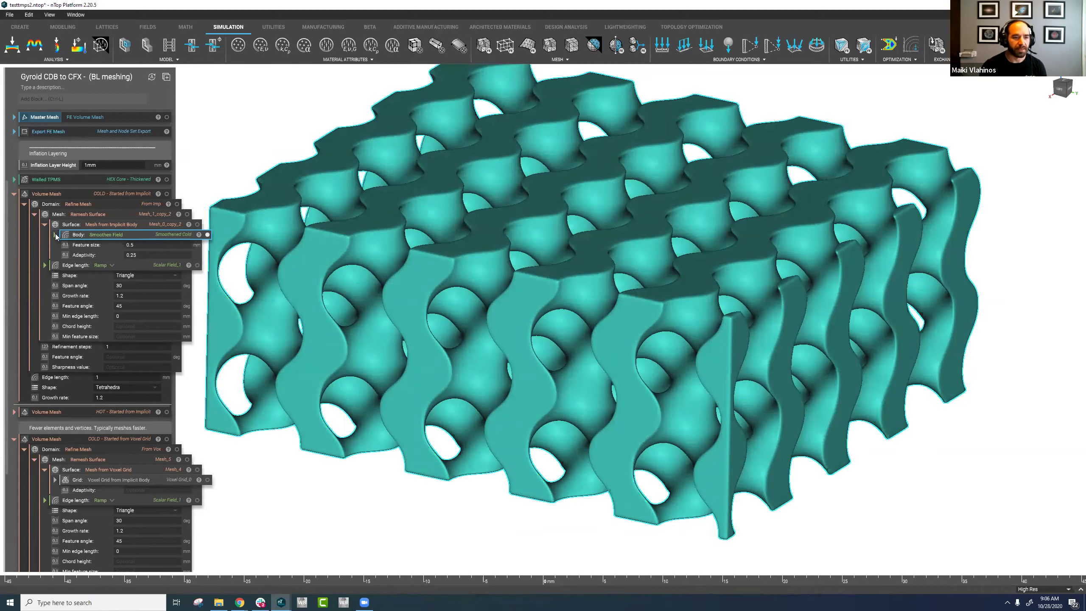
left_click(55, 235)
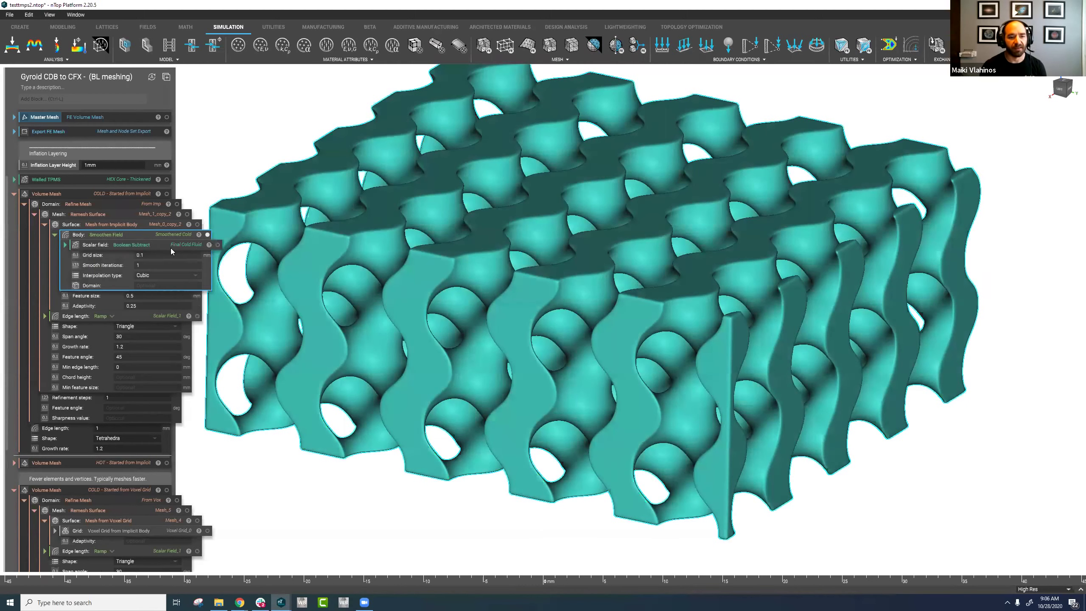
Step: Show the Boolean Subtract cold-fluid field, zoom in, and hide the smoothed field preview
left_click(215, 246)
scroll(622, 305, "up", 5)
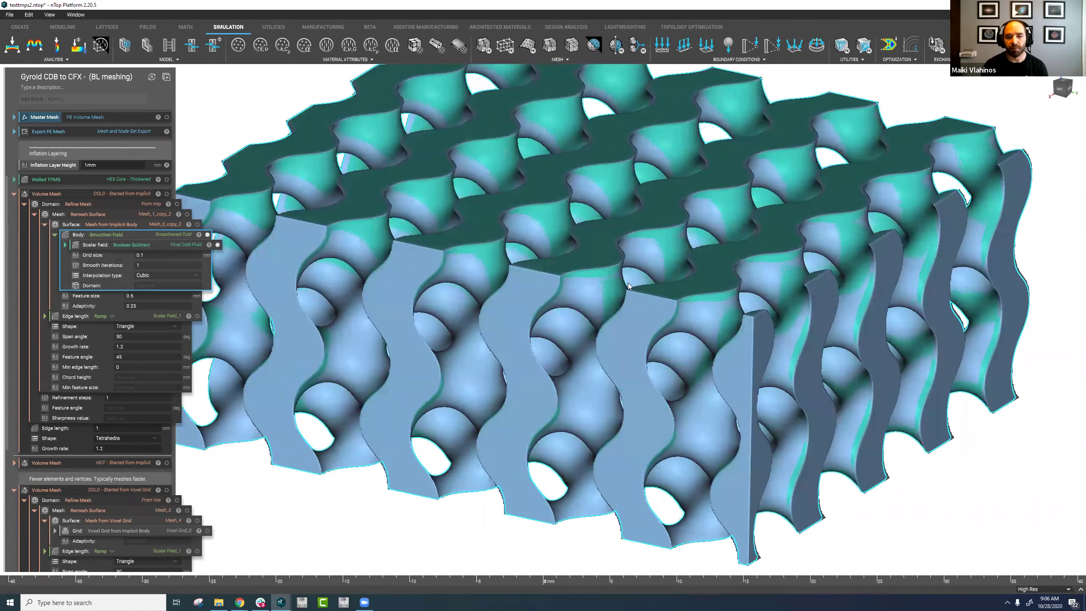
scroll(583, 291, "up", 3)
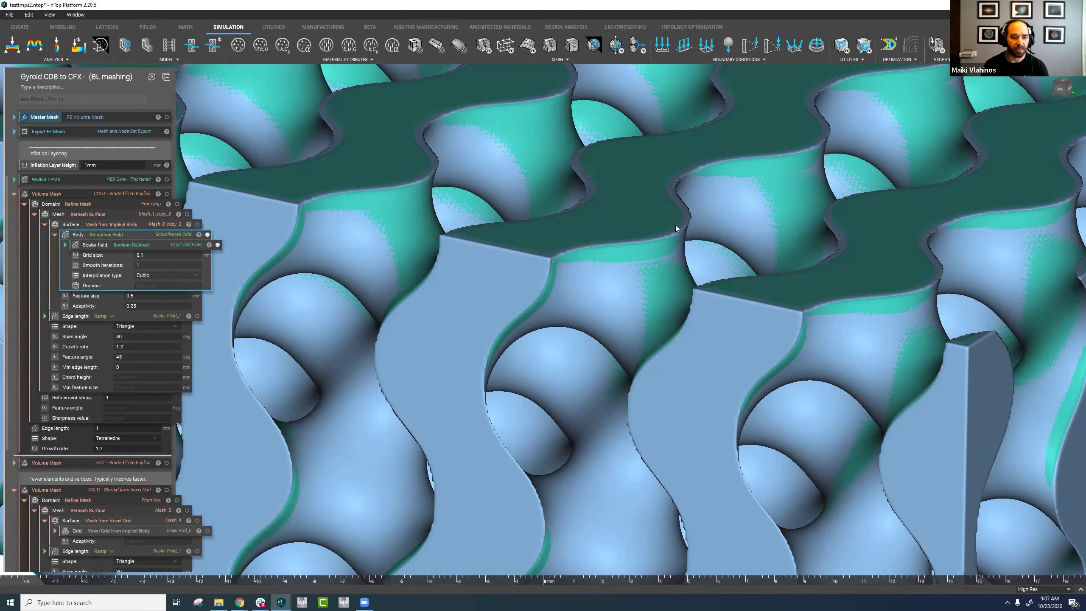
left_click(207, 235)
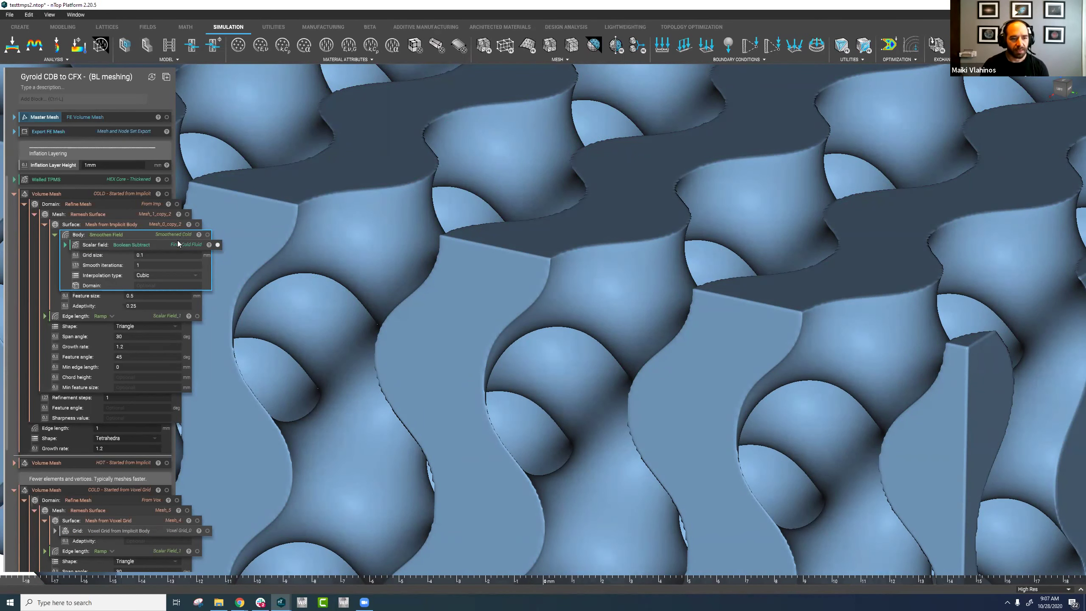
Step: Check grid size and smooth iterations, then show only the Smoothen Field body, zoomed out
left_click(153, 255)
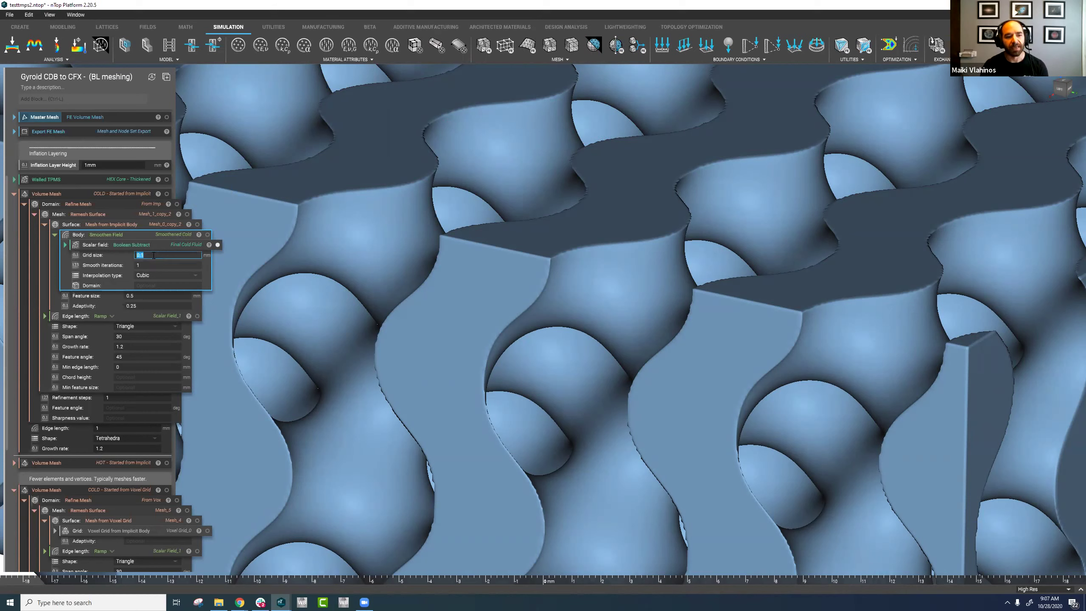
left_click(149, 265)
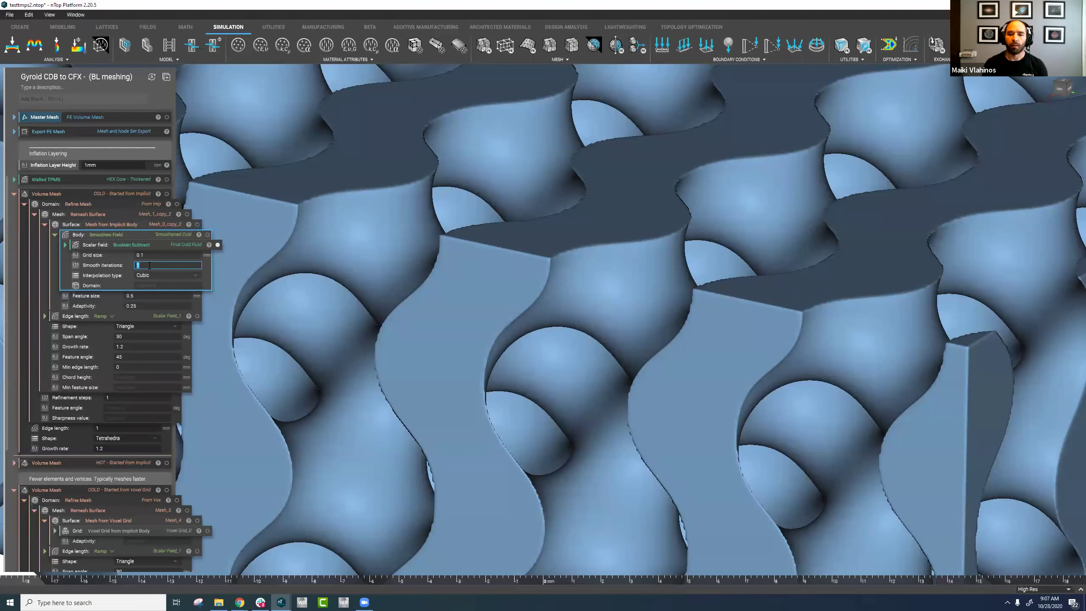
left_click(208, 234)
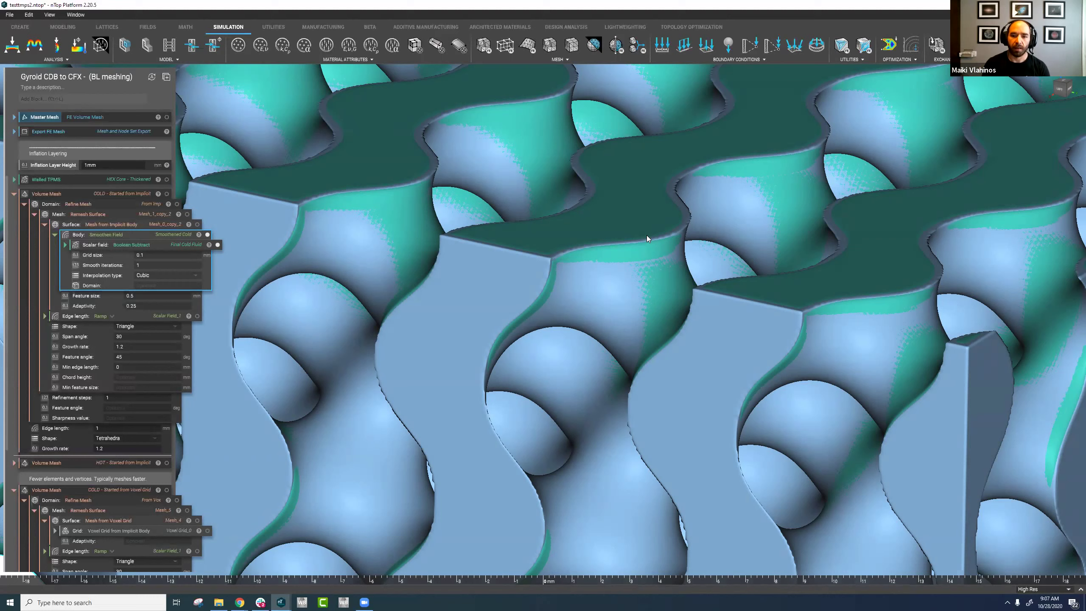
left_click(218, 245)
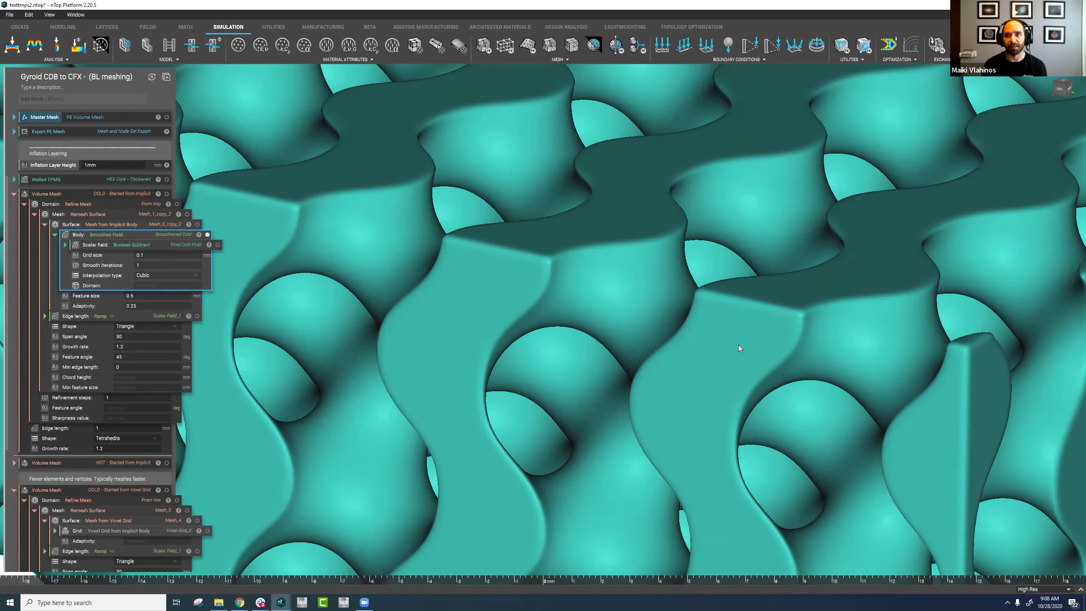
scroll(721, 340, "down", 10)
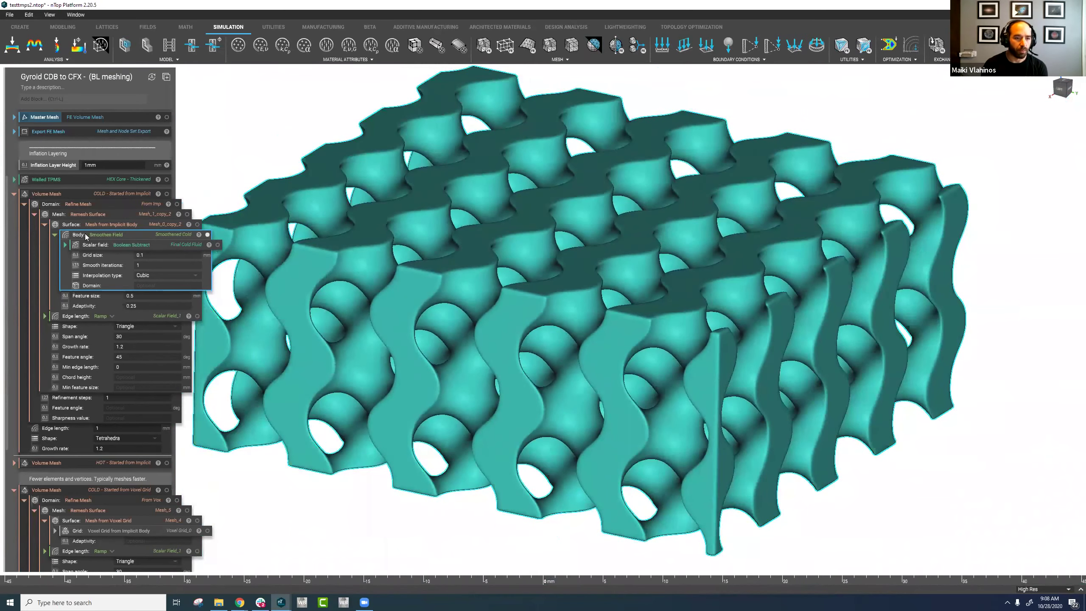
Step: Collapse Smoothen Field and swap the implicit-body surface mesh preview for the voxel-grid body
left_click(55, 235)
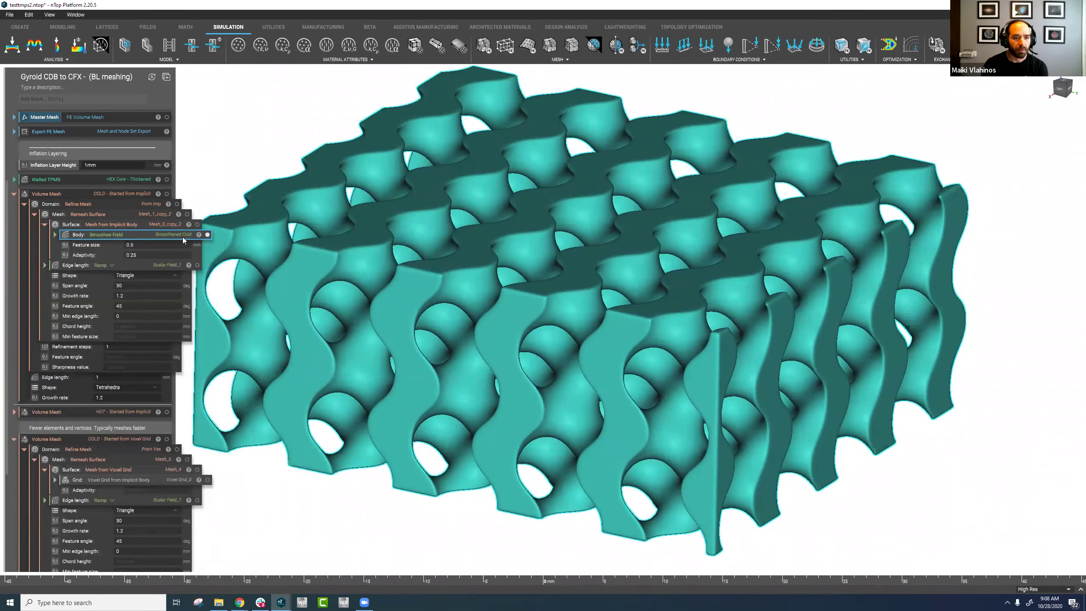
left_click(207, 235)
left_click(157, 228)
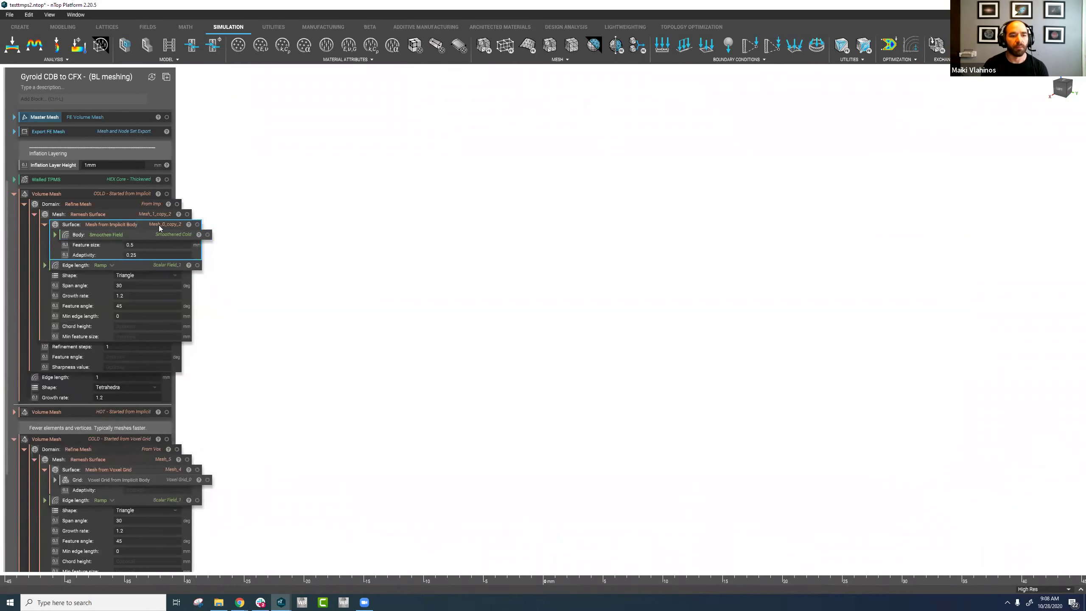
left_click(189, 482)
left_click(207, 479)
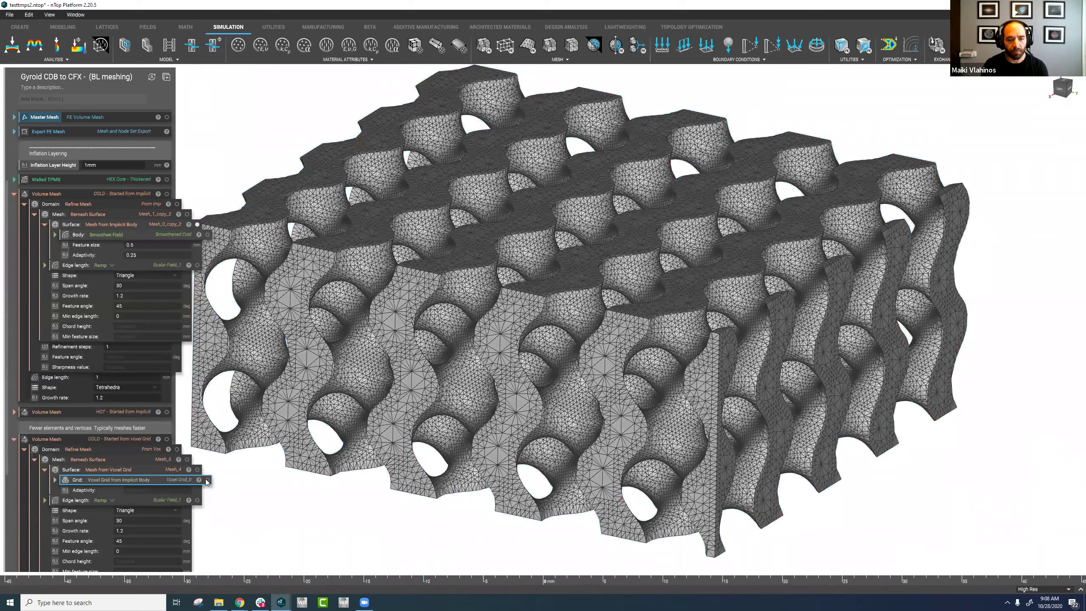
left_click(197, 225)
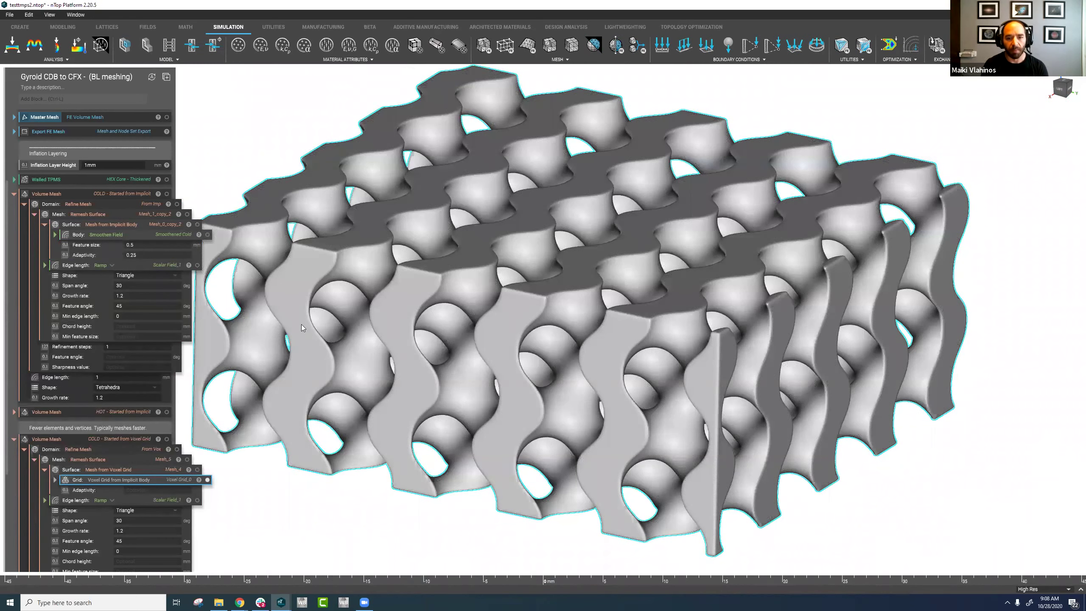
Step: Expand the Voxel Grid to reveal its 0.1 voxel size and hide the voxel-grid surface mesh
scroll(106, 393, "down", 4)
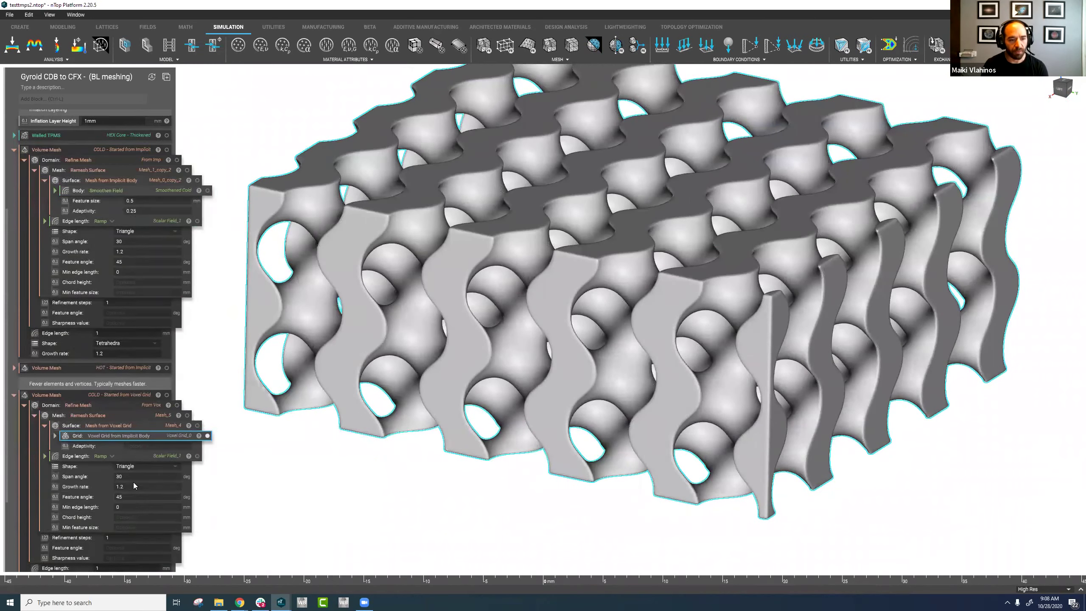
scroll(106, 394, "up", 3)
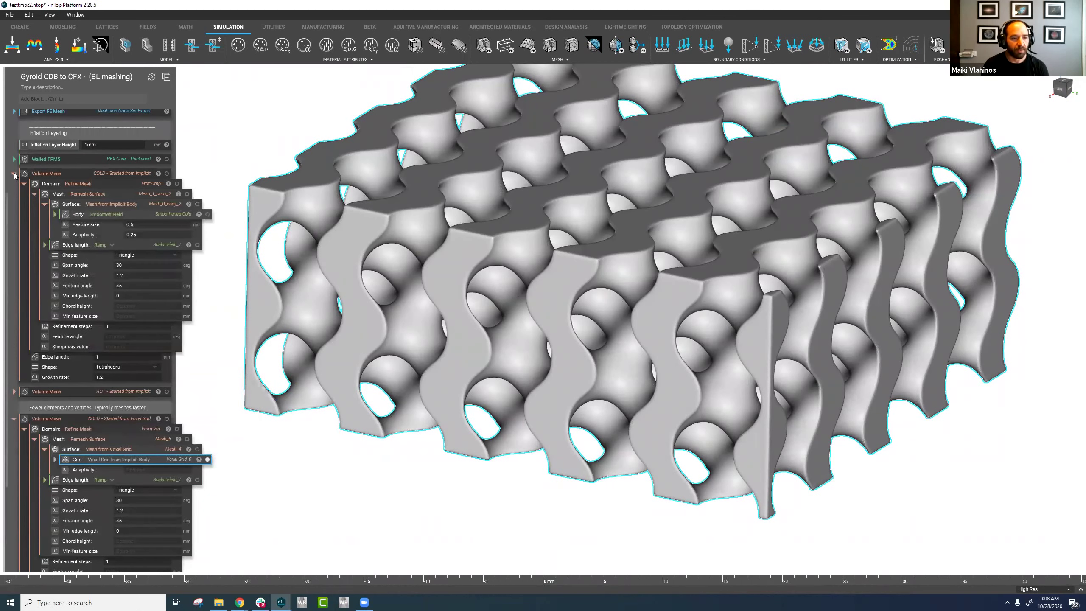
scroll(81, 238, "up", 2)
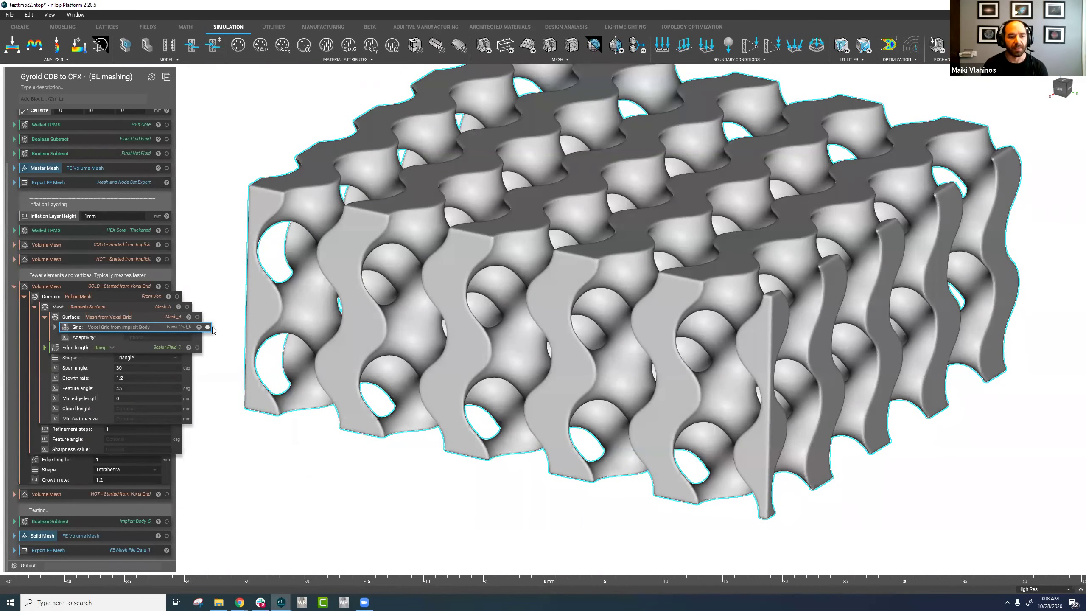
left_click(54, 328)
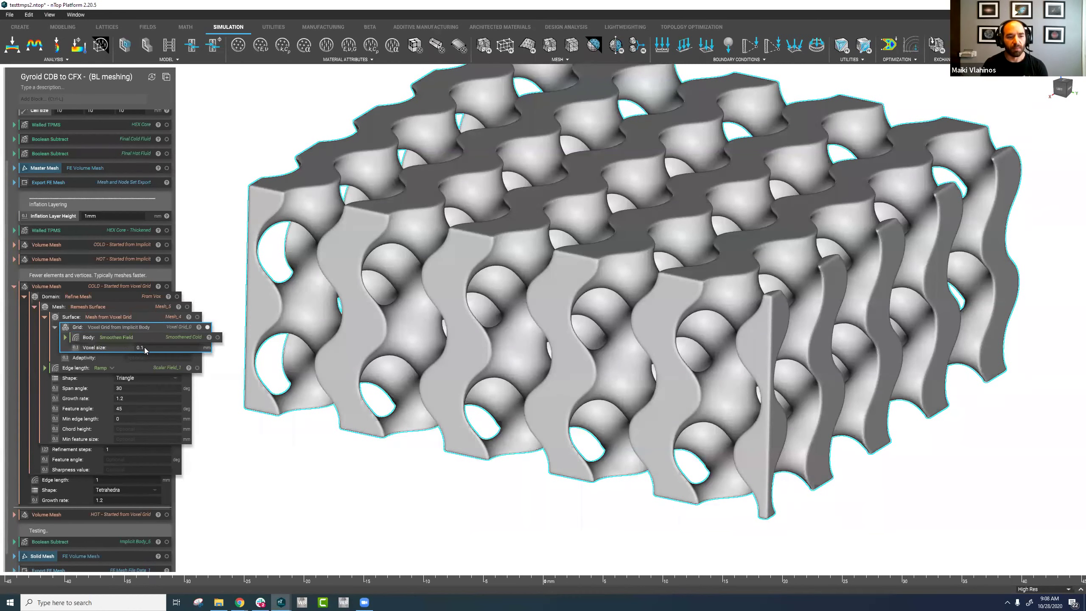
left_click(197, 316)
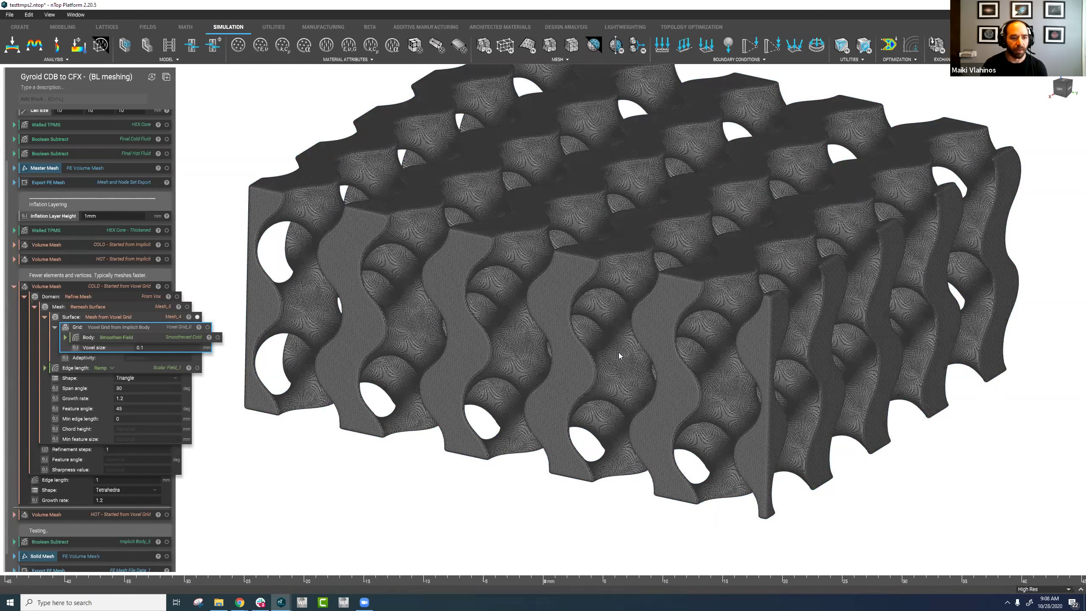
left_click(198, 316)
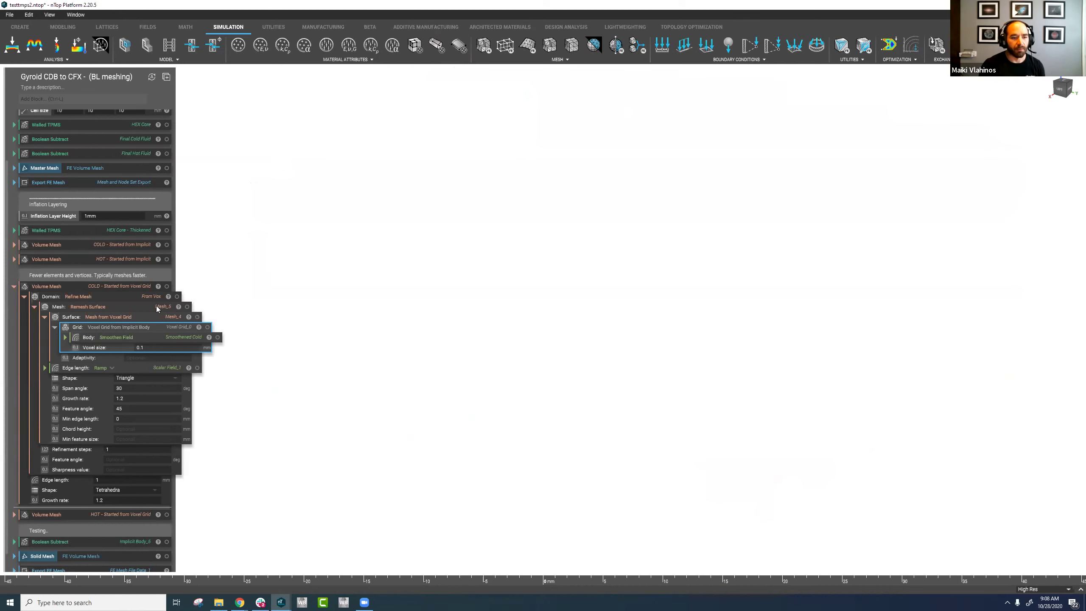
Step: Briefly preview the refined Domain mesh, then expand the Ramp edge length mapping 0–1 onto 0.15–1
left_click(122, 289)
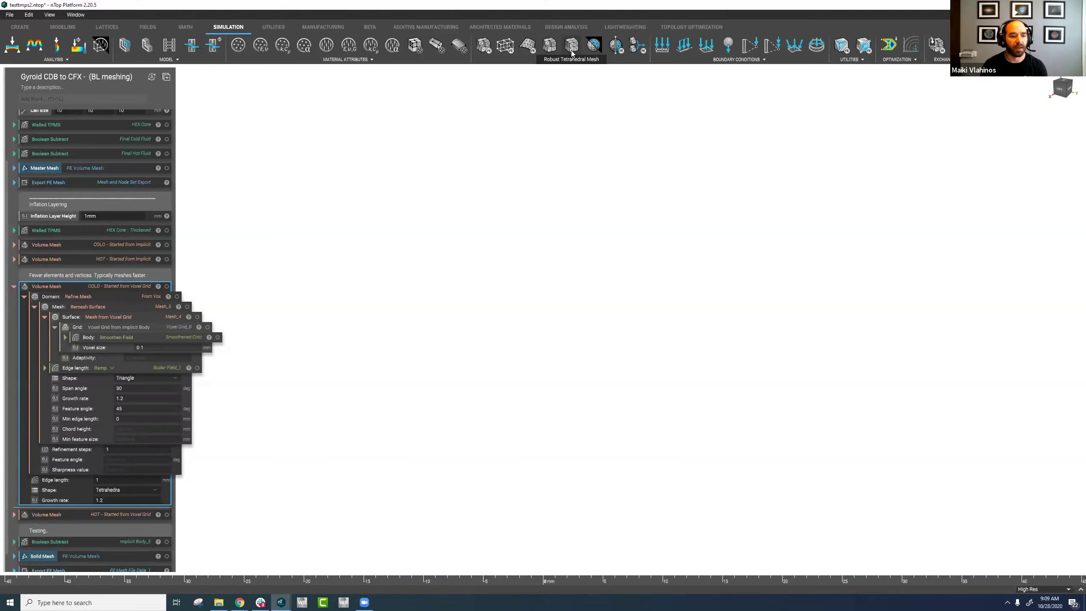
left_click(177, 297)
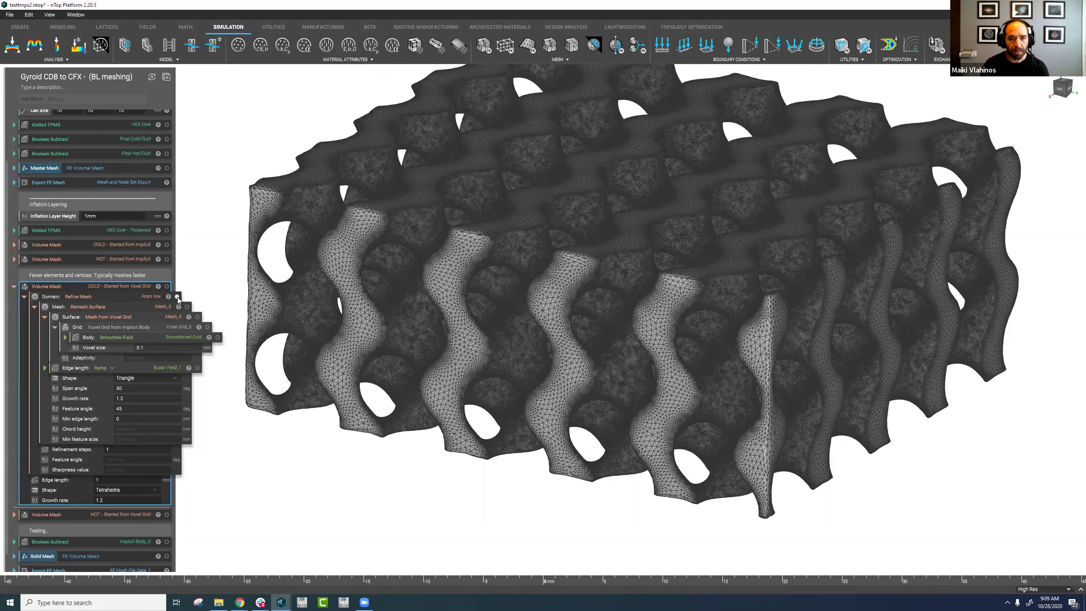
left_click(177, 296)
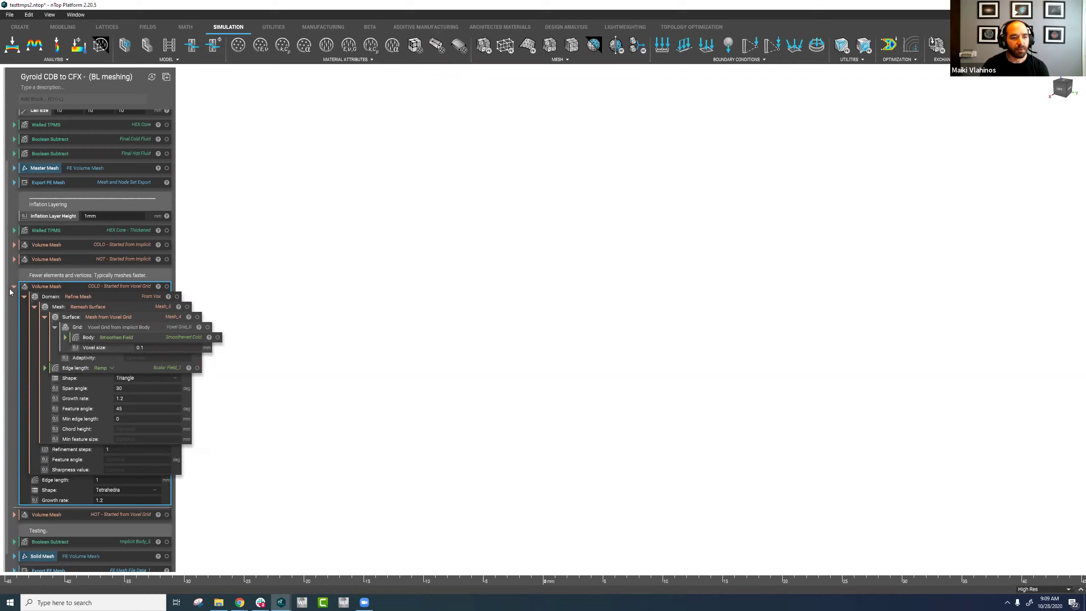
left_click(45, 368)
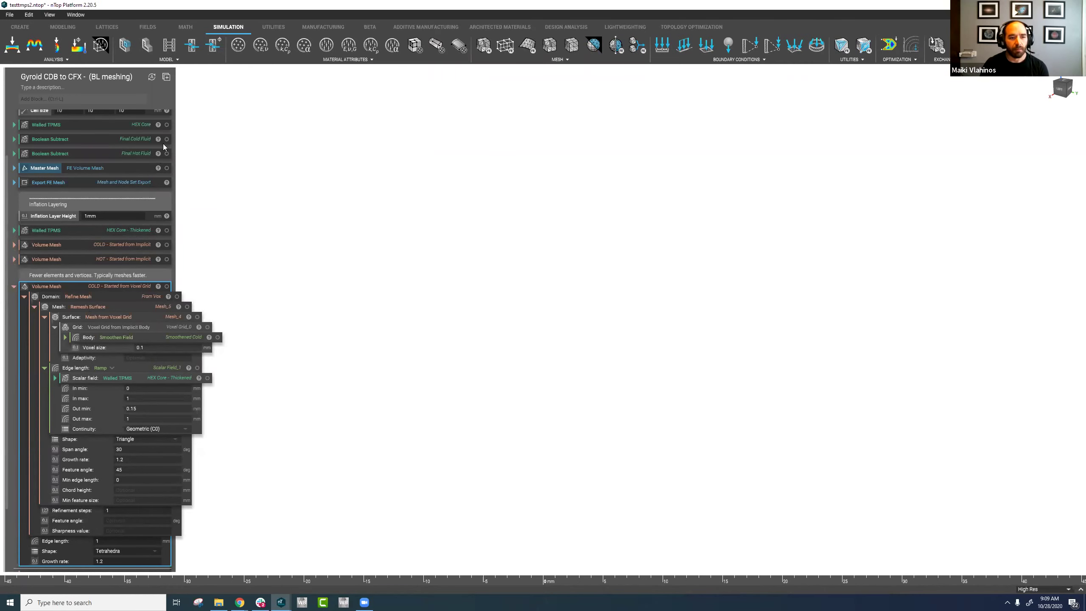
Step: Show the thickened HEX Core lattice alone, inspect its Approx. thickness sum, then display the COLD mesh
left_click(167, 124)
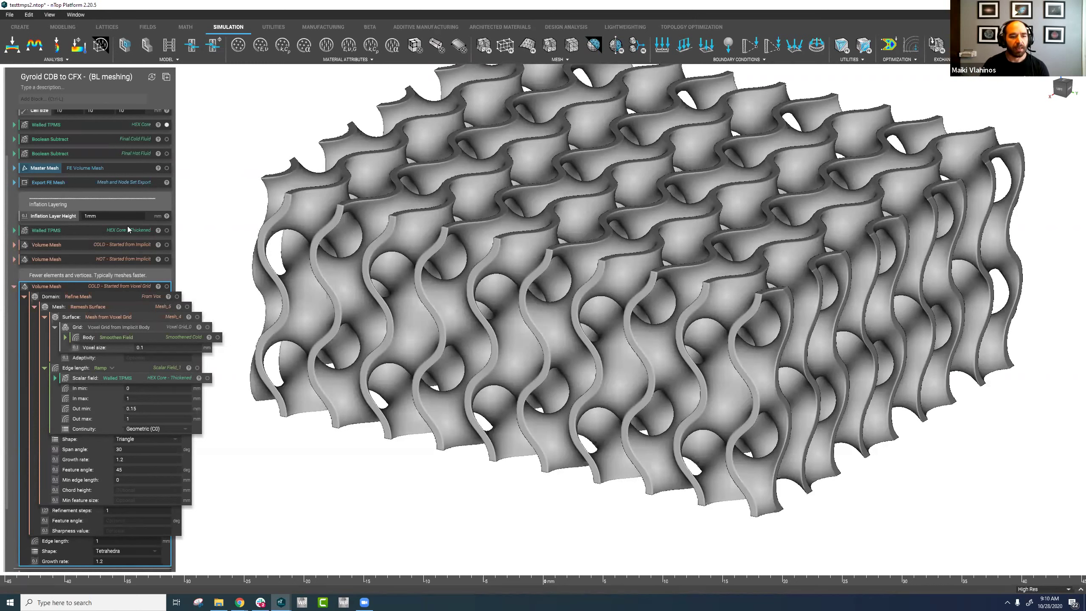
left_click(167, 230)
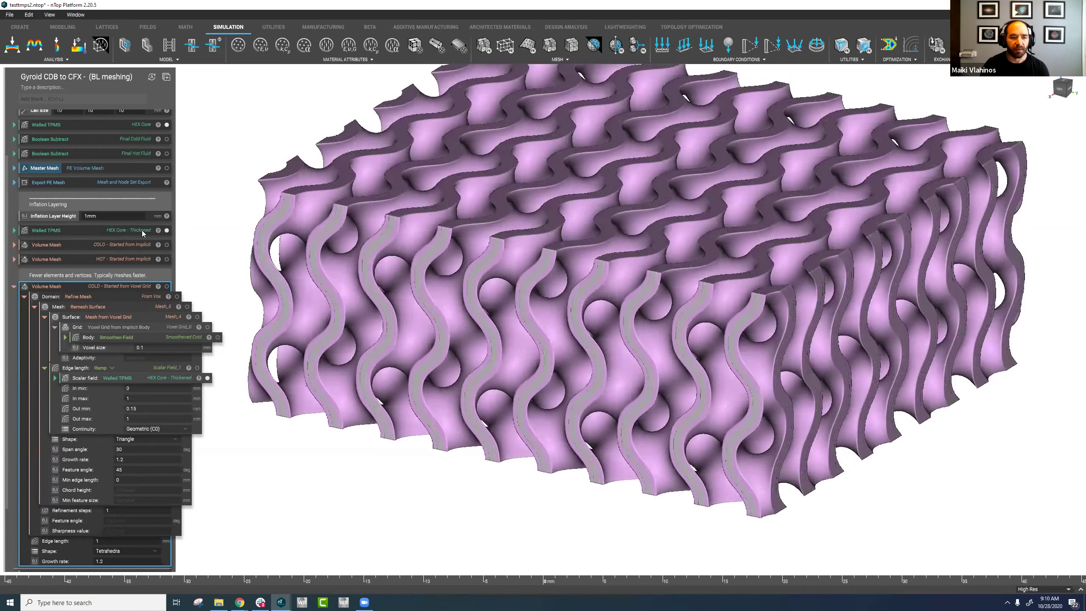
left_click(76, 226)
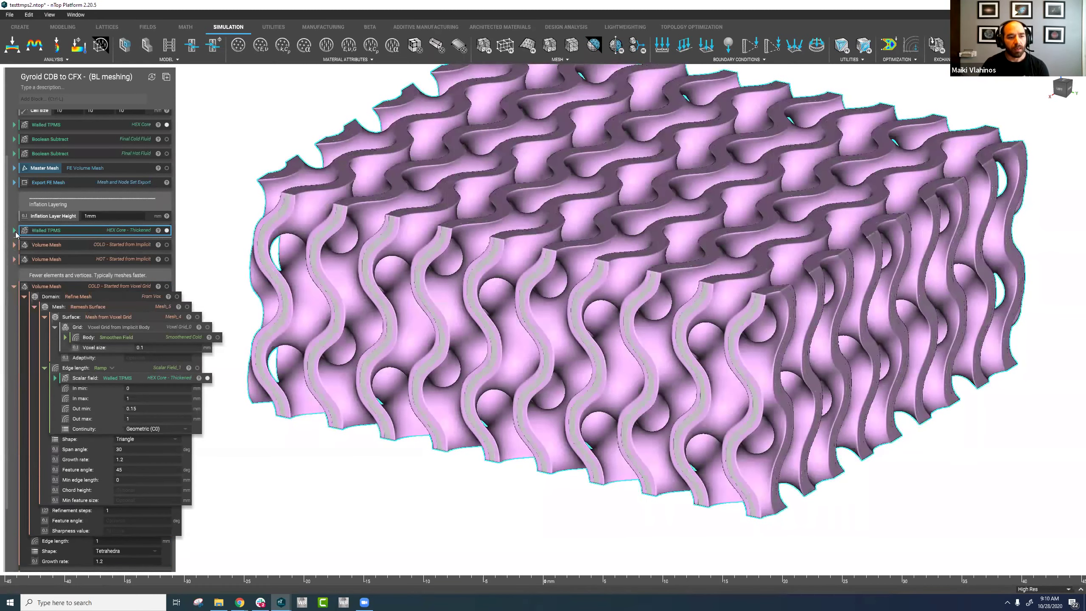
left_click(14, 231)
left_click(76, 262)
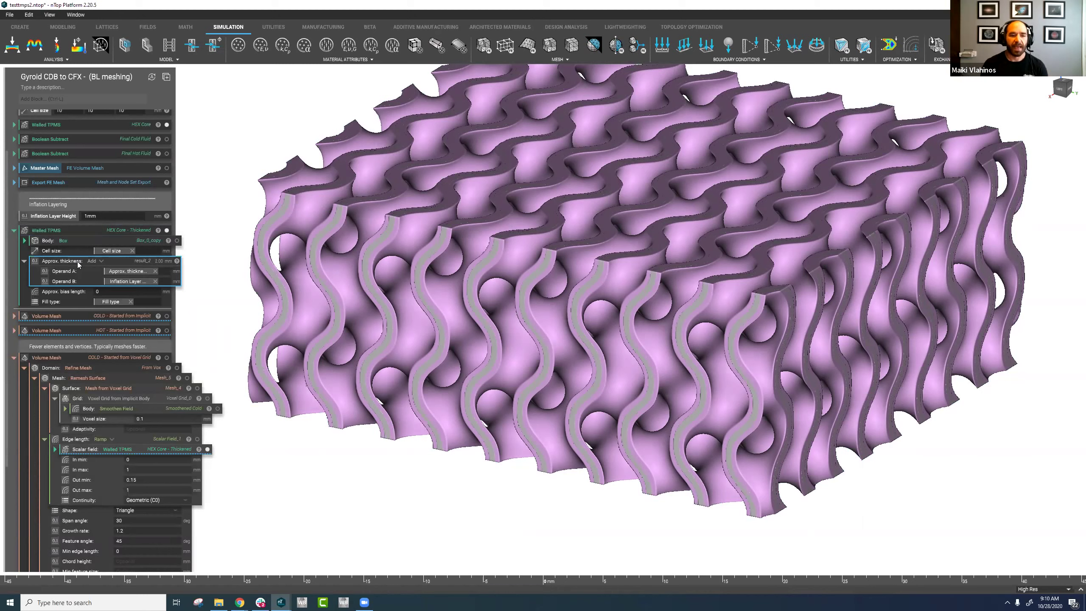
left_click(167, 125)
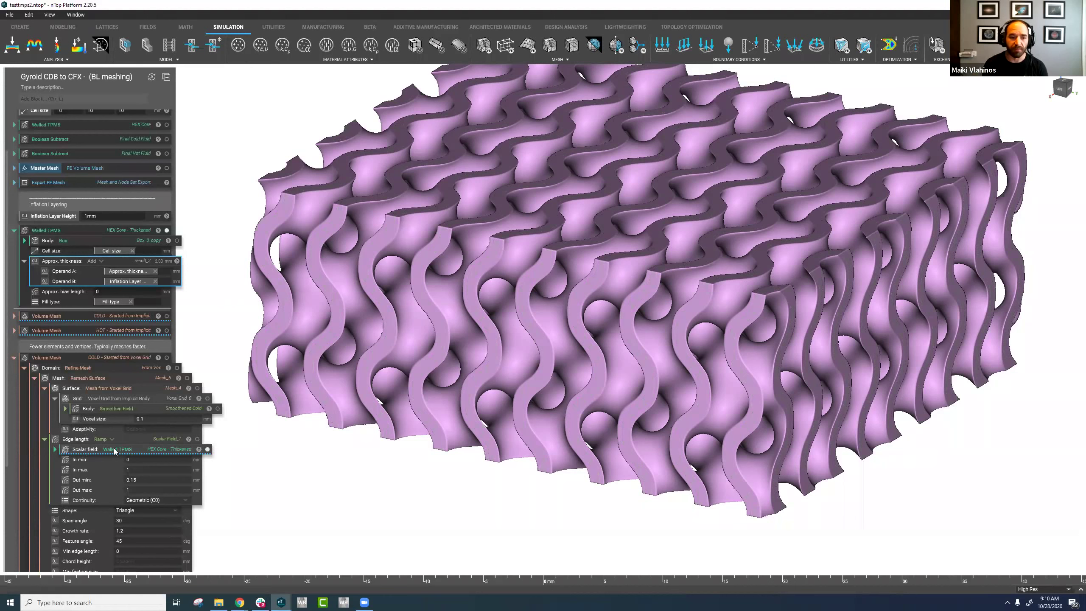
left_click(167, 357)
Step: Hide the pink Walled TPMS gyroid body so only the teal COLD tetrahedral mesh remains
right_click_drag(830, 342, 514, 237)
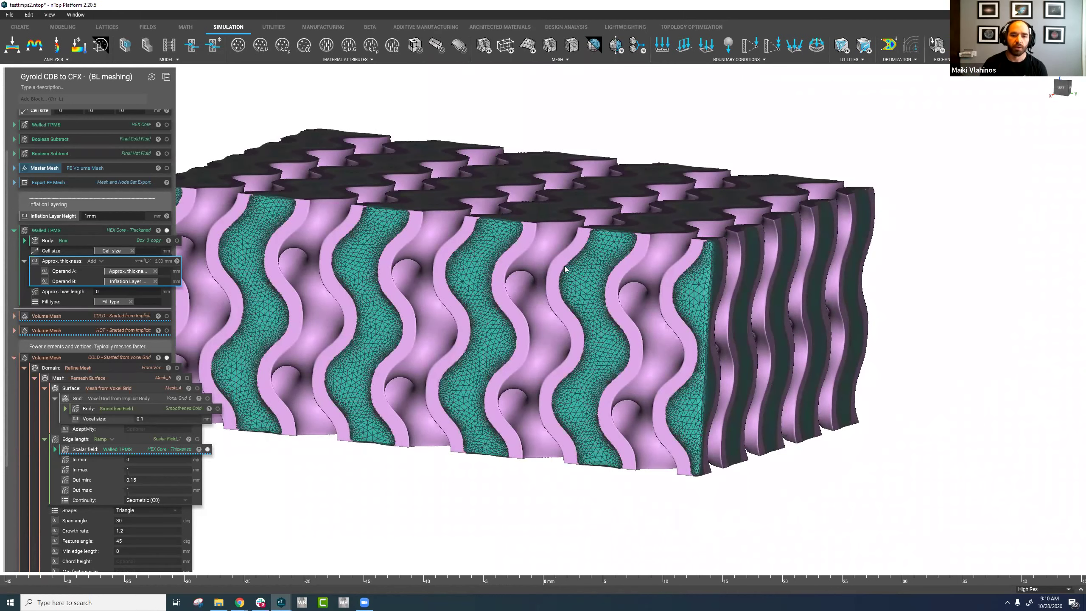
right_click_drag(575, 270, 611, 261)
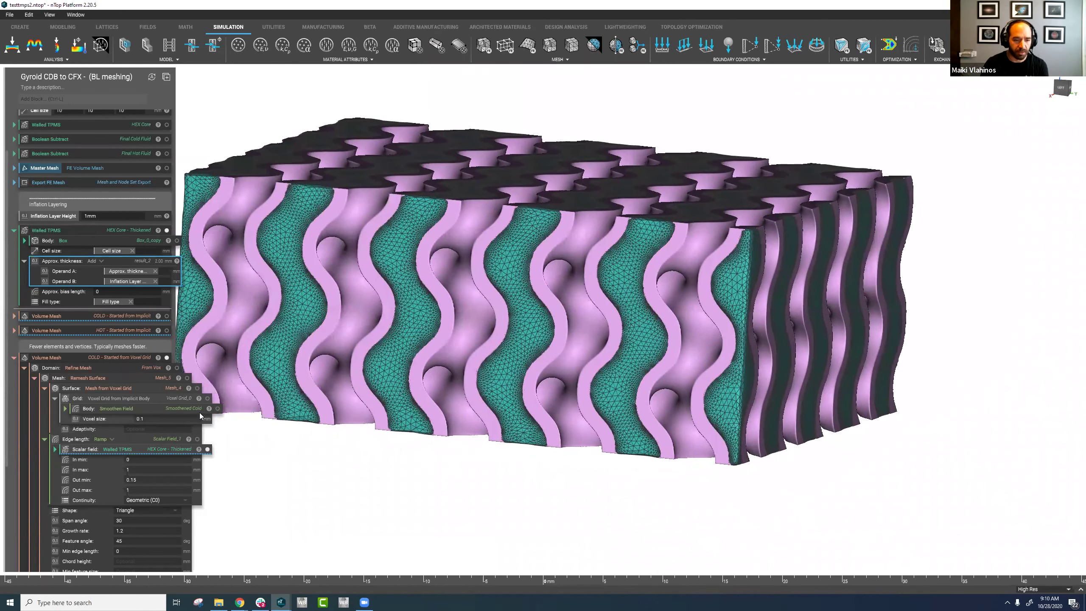
left_click(208, 449)
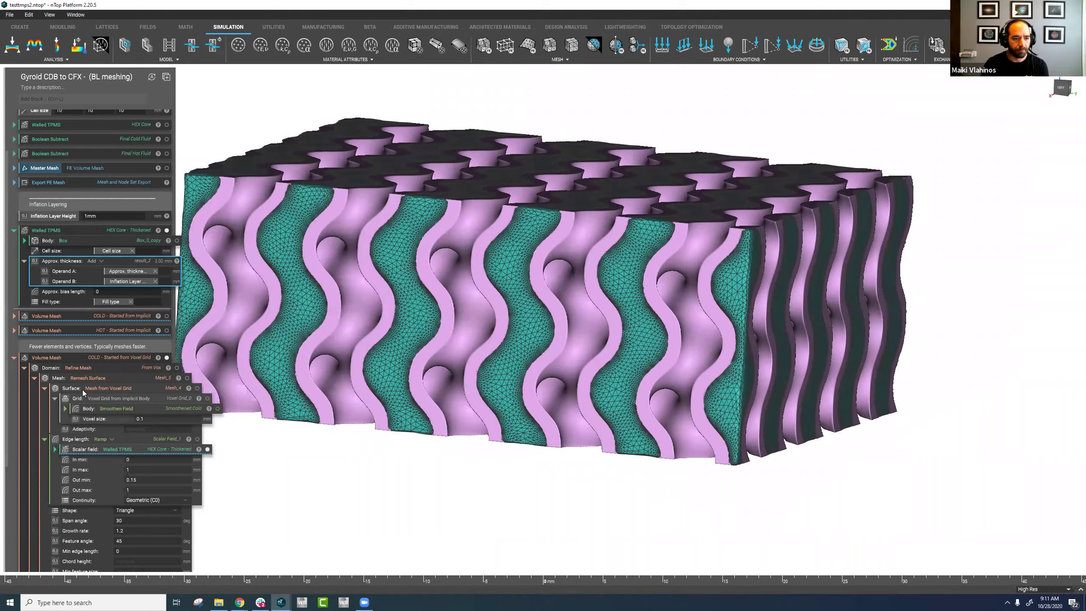
Step: Section-cut the COLD mesh with volume mesh elements shown, viewed from the top and zoomed in
left_click(24, 368)
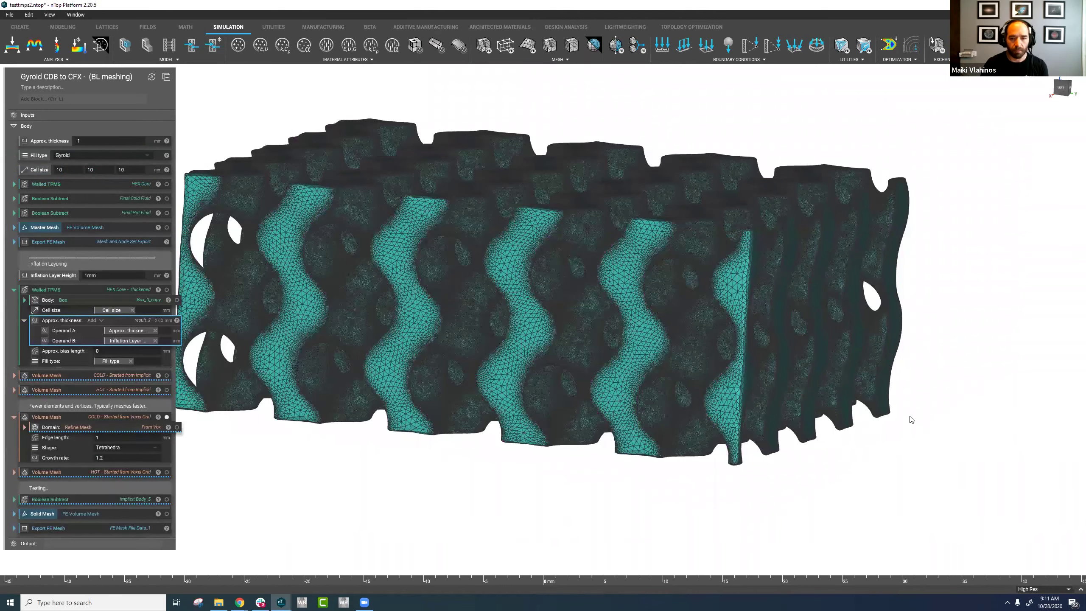
left_click(923, 412)
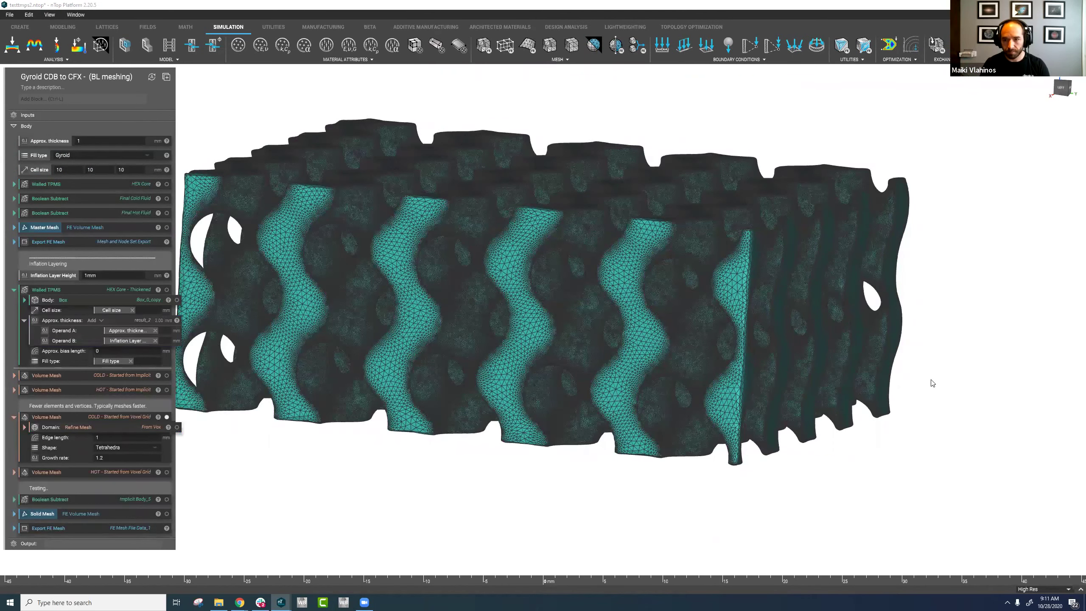
key("ctrl+shift+x")
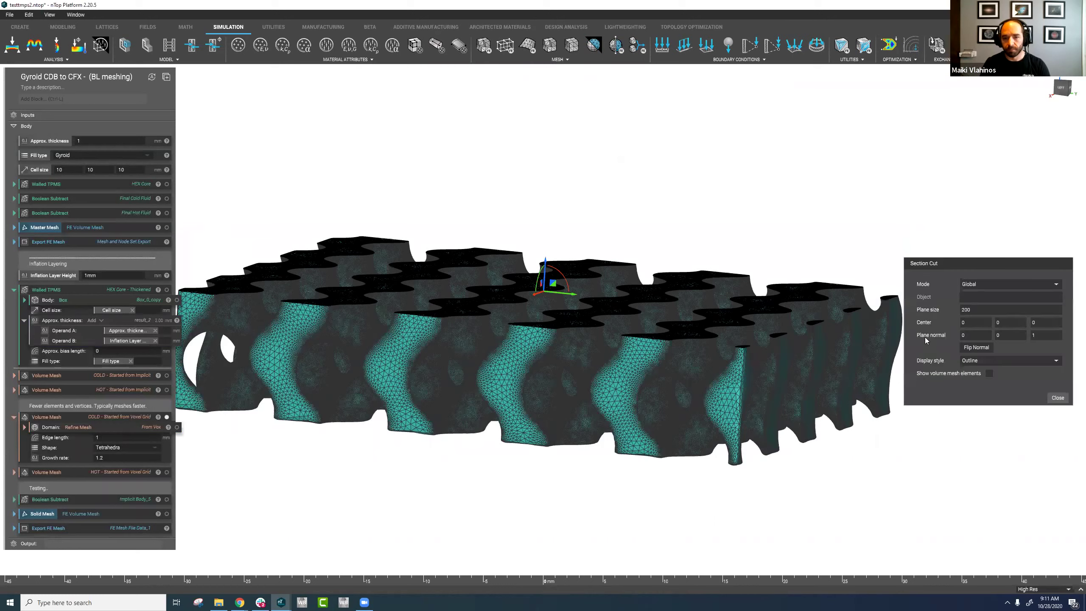
left_click(989, 373)
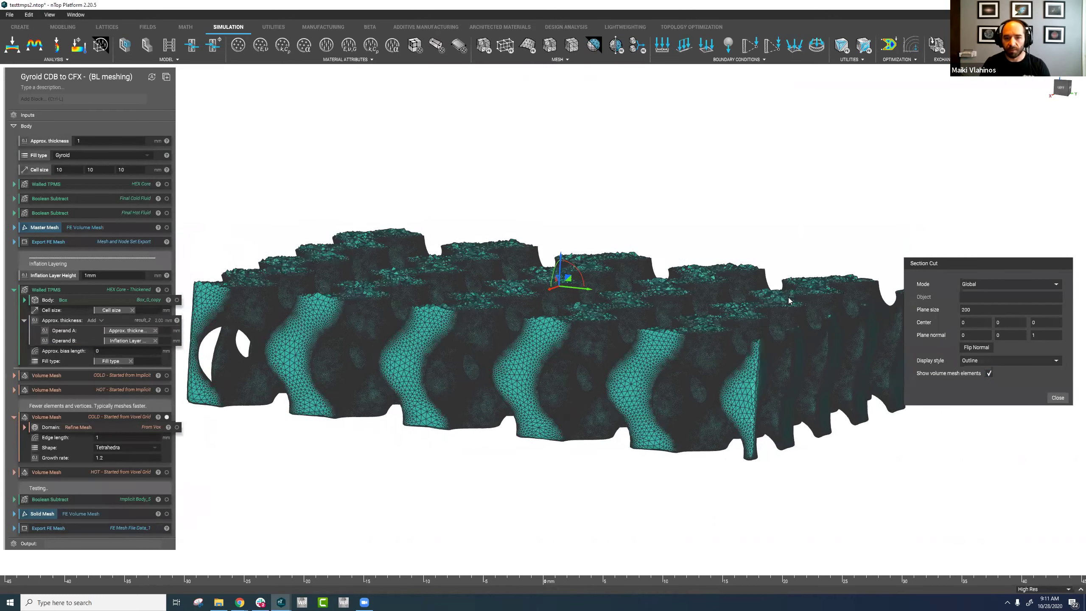
key("t")
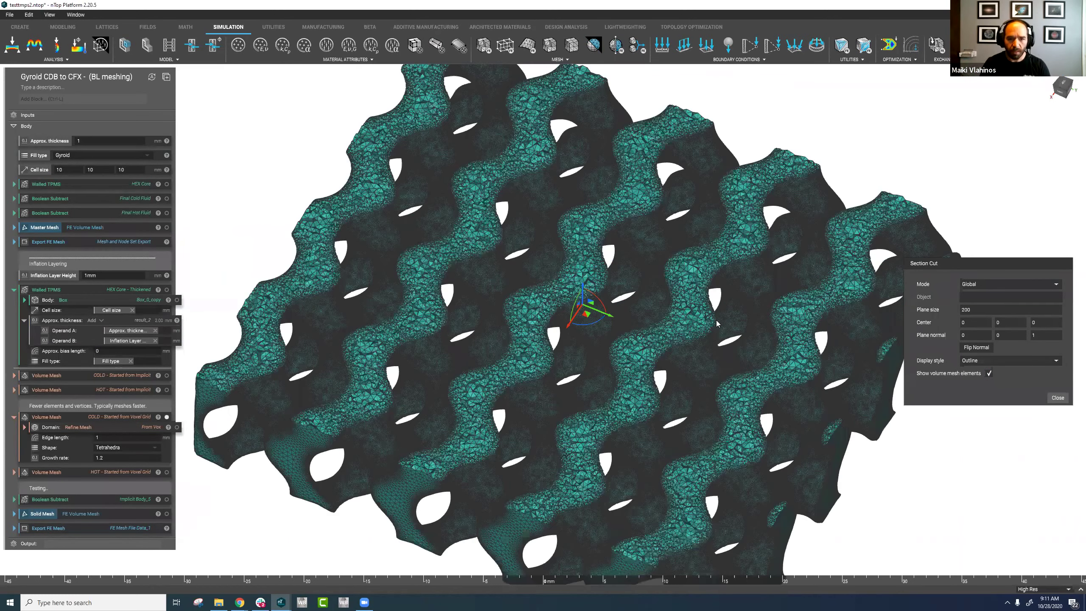
scroll(716, 320, "up", 10)
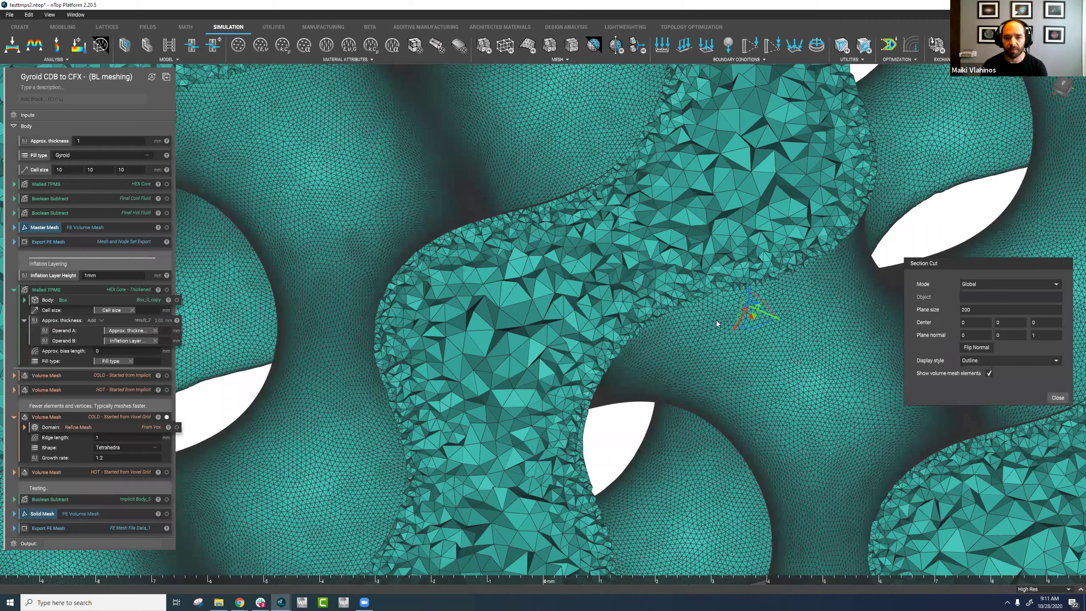
Step: Close the section cut, hide the COLD mesh, and display the HOT Collapse Mesh Vertices result
left_click(1063, 402)
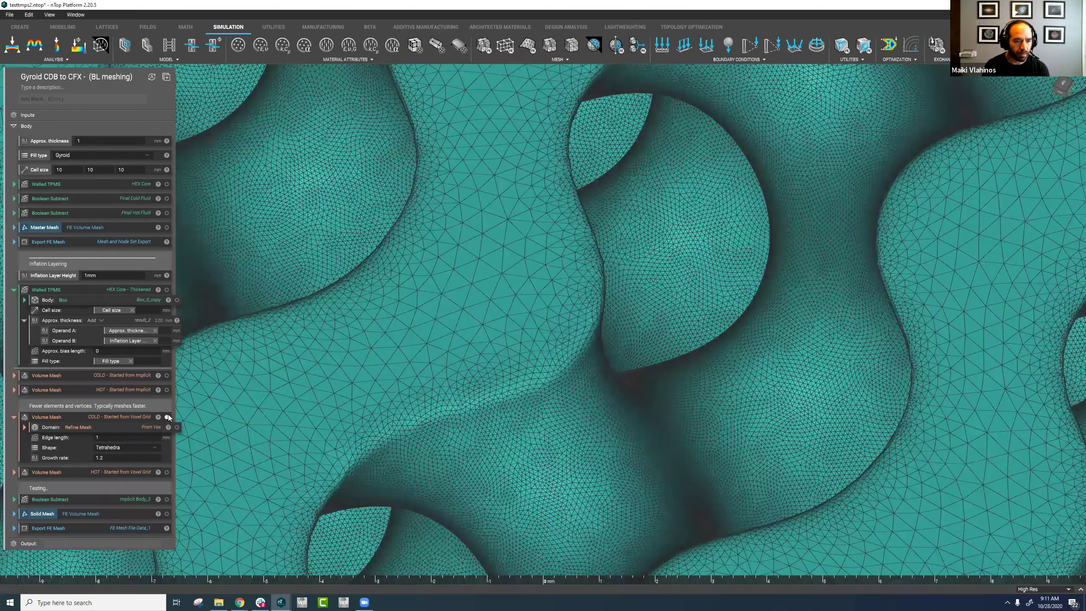
left_click(167, 416)
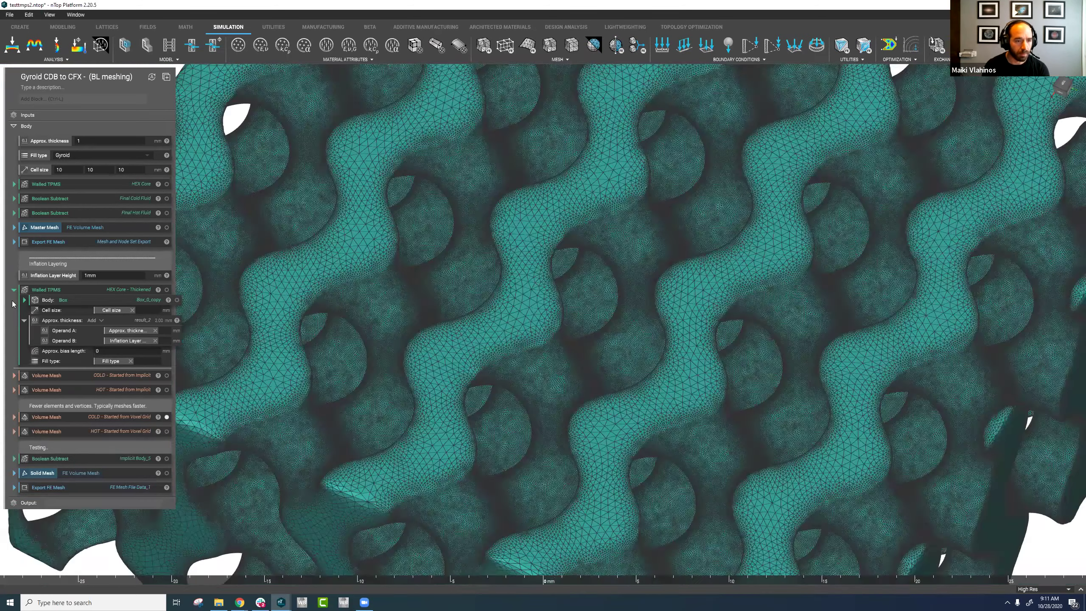
left_click(14, 417)
left_click(14, 290)
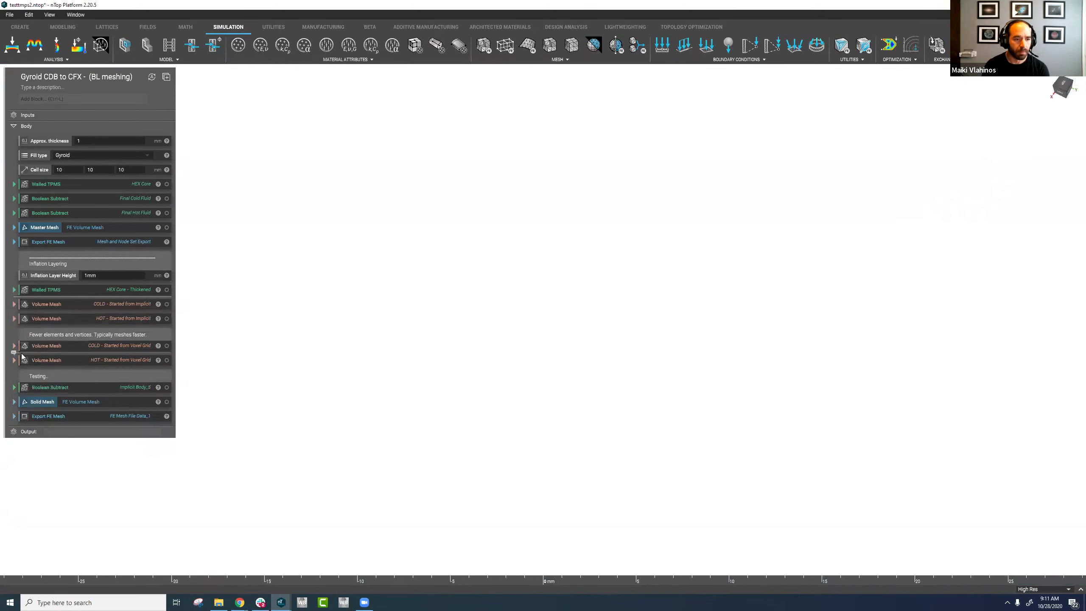
left_click(15, 318)
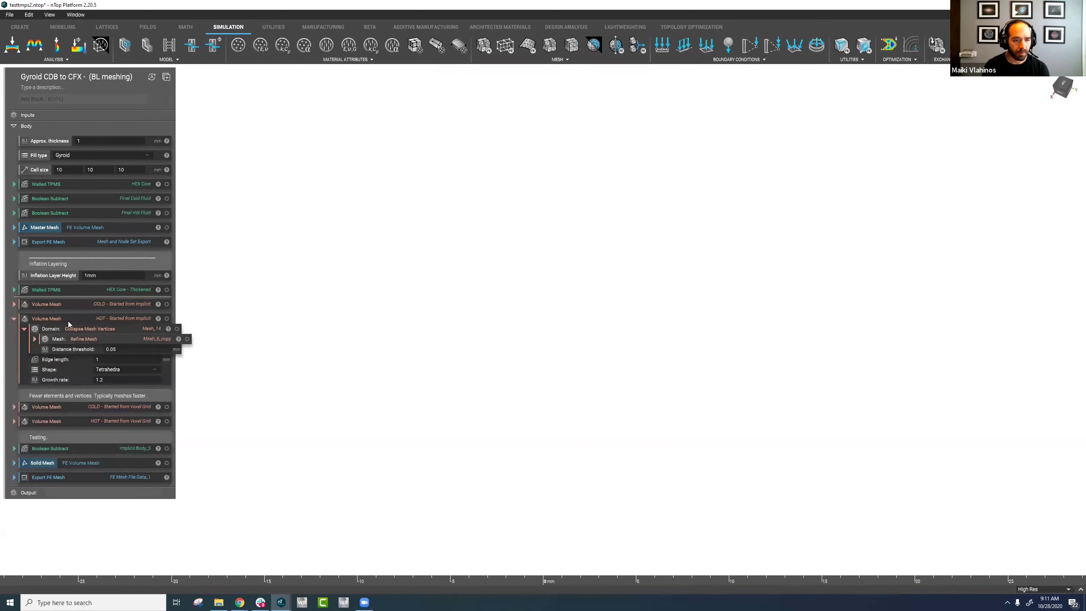
left_click(187, 339)
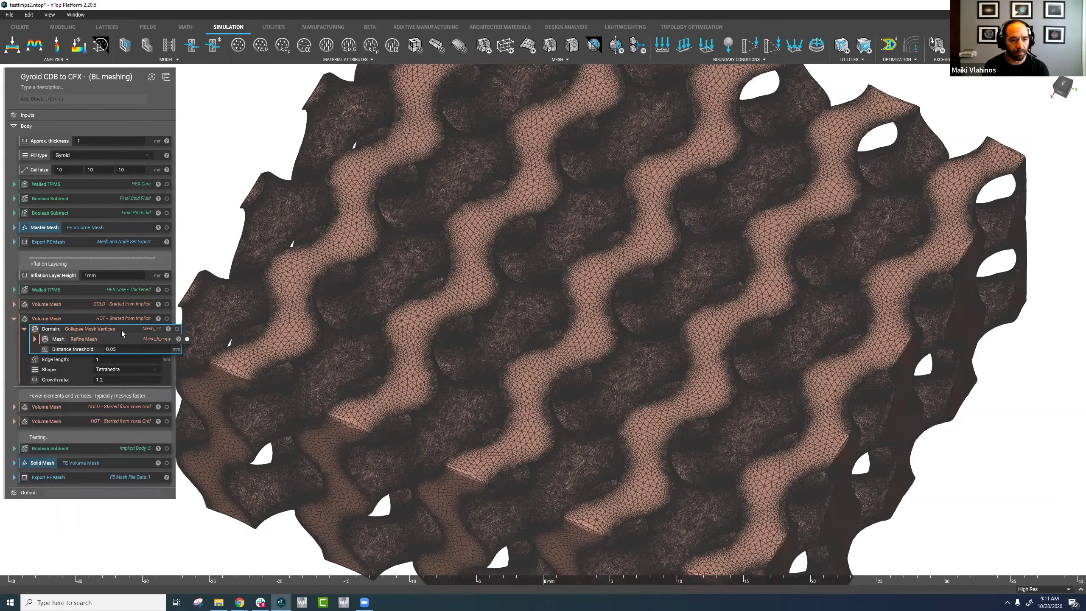
left_click(177, 328)
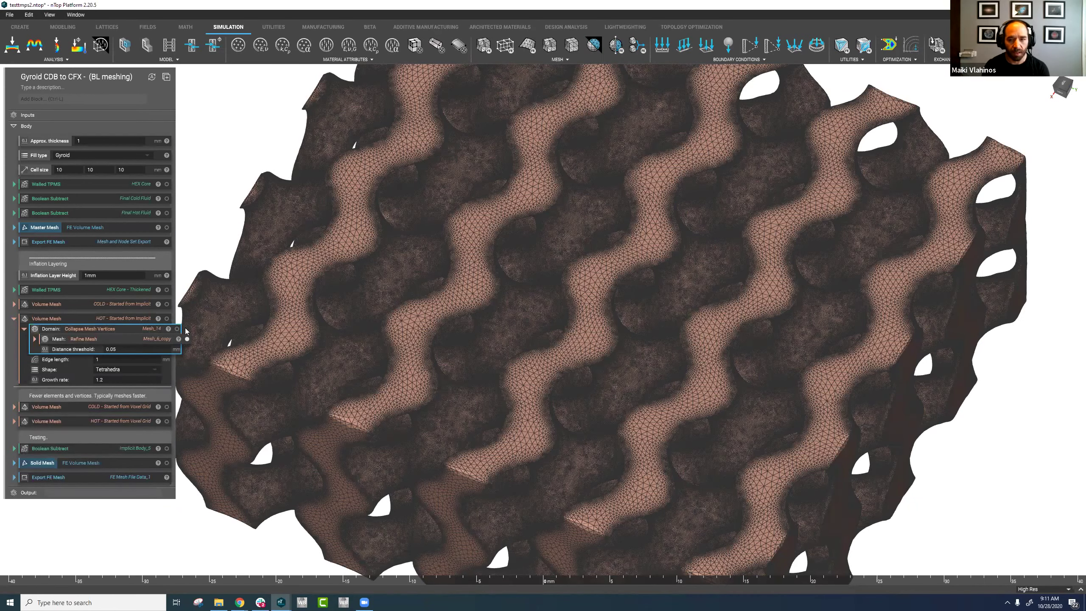
Step: Tilt the view slightly and bring up the list of saved named views
right_click_drag(1074, 104, 1074, 109)
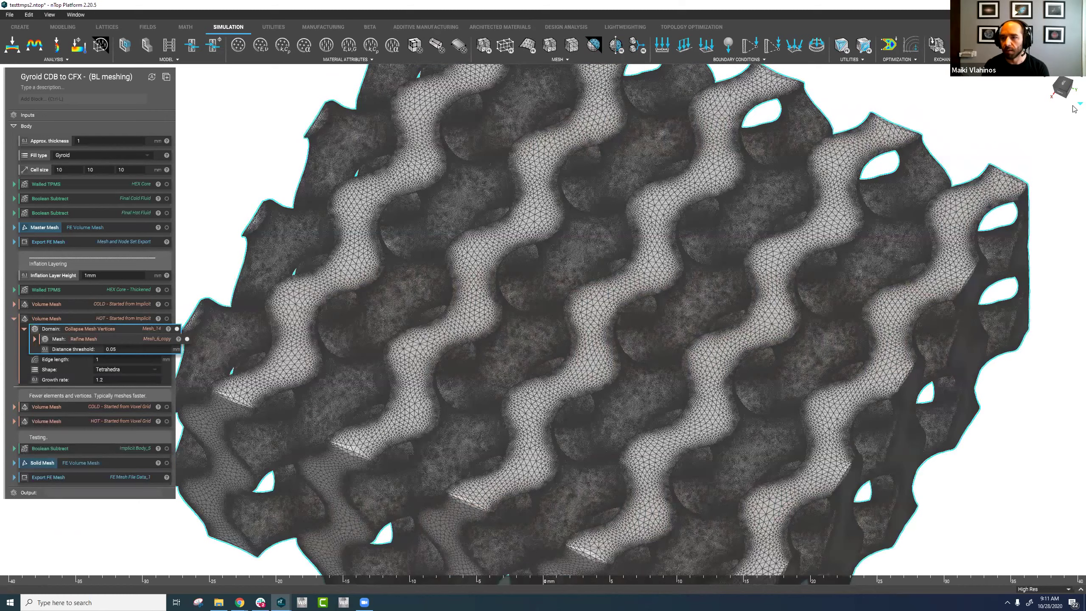
left_click(1079, 104)
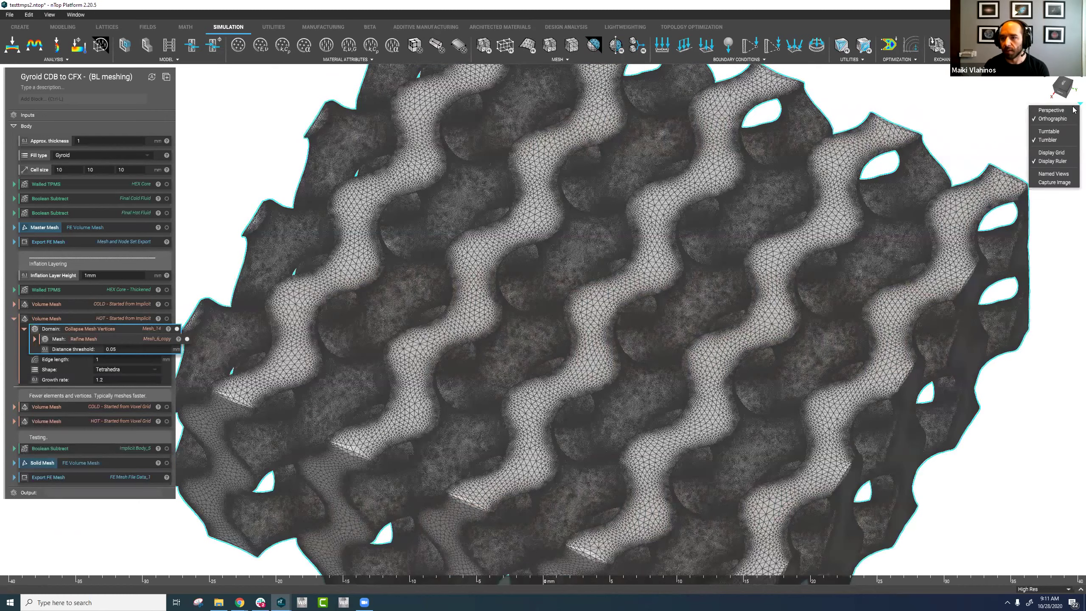
left_click(1062, 175)
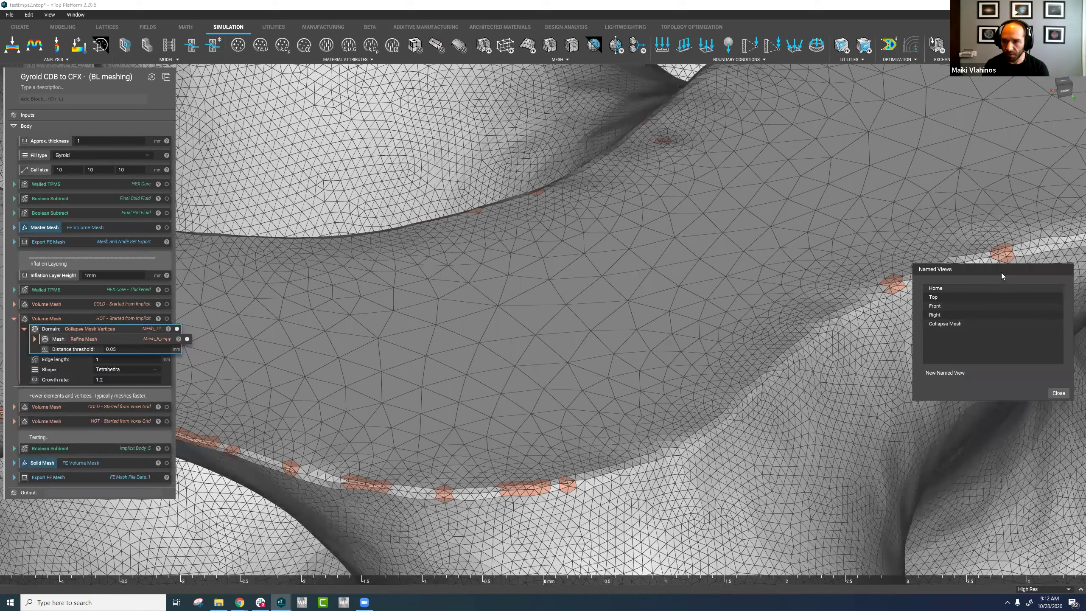
Step: Hide the Collapse Mesh Vertices result to show the refined HOT mesh and expand its Refine Mesh inputs
left_click_drag(1001, 274, 1010, 439)
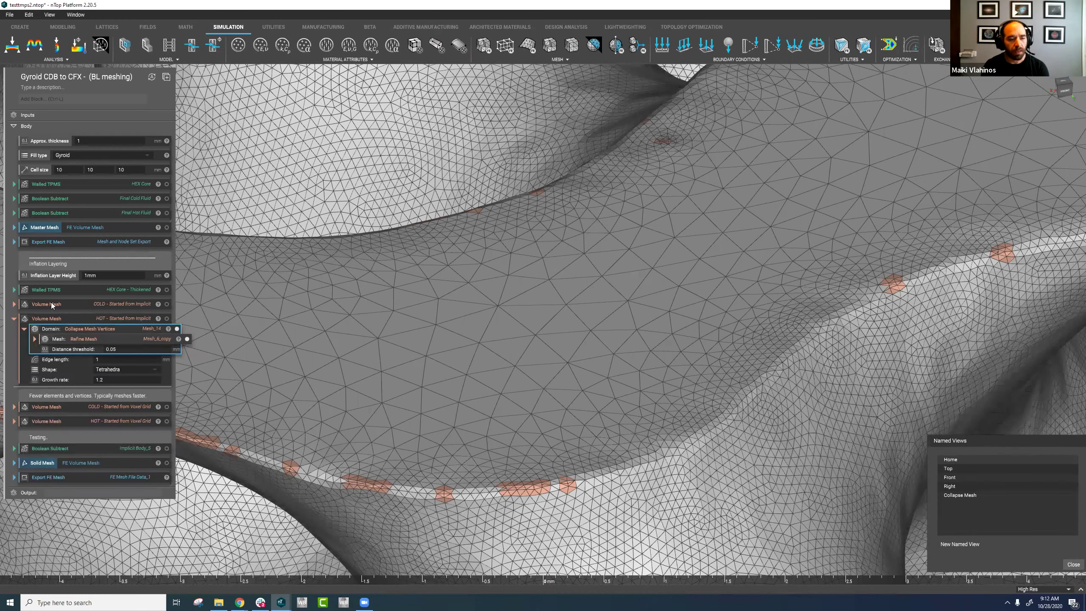
left_click(176, 329)
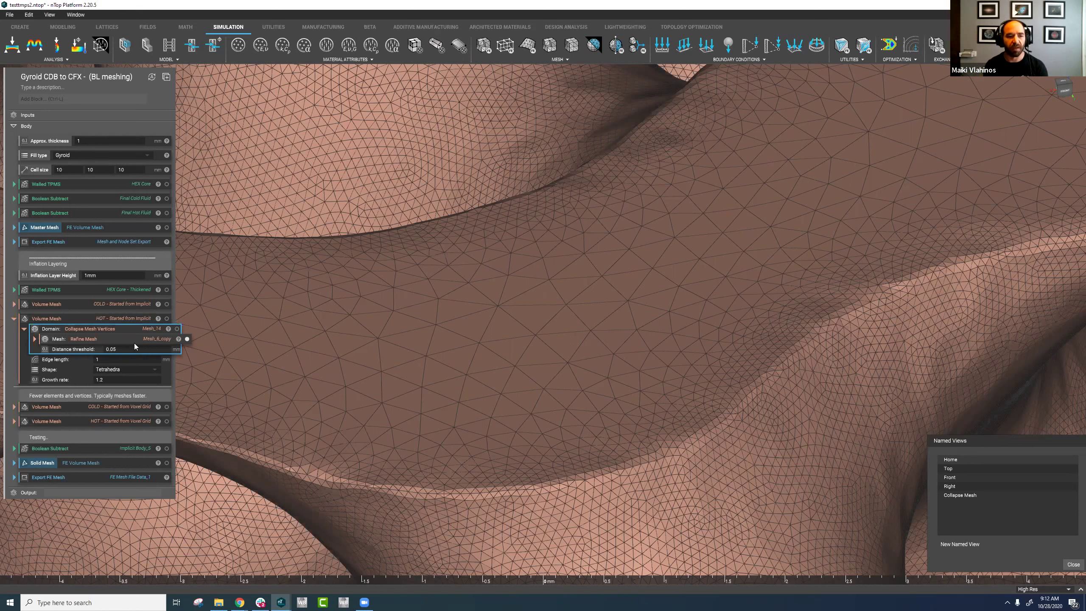
left_click(118, 303)
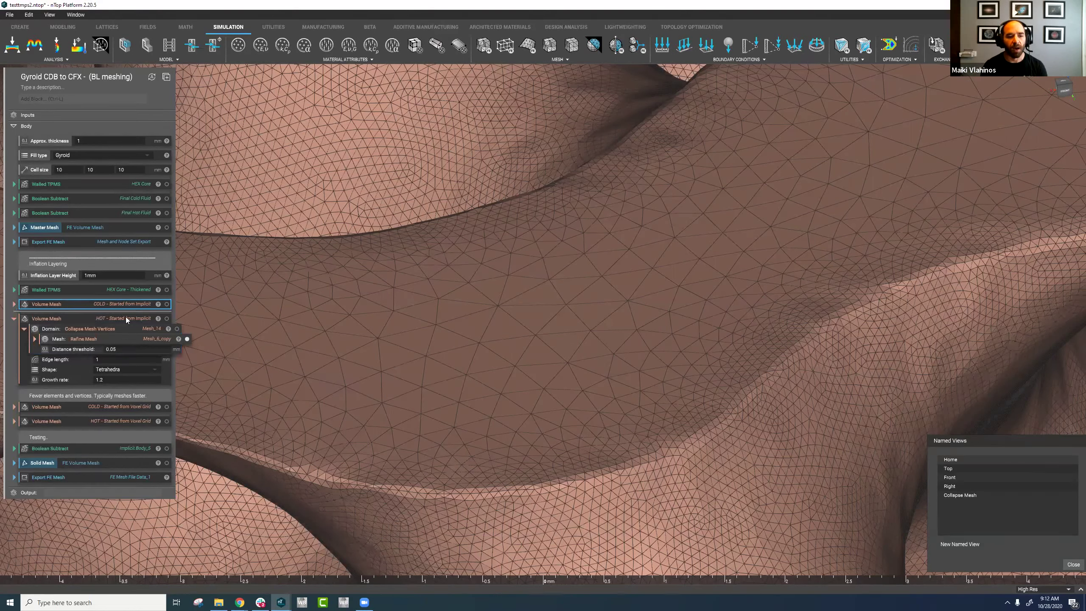
left_click(125, 316)
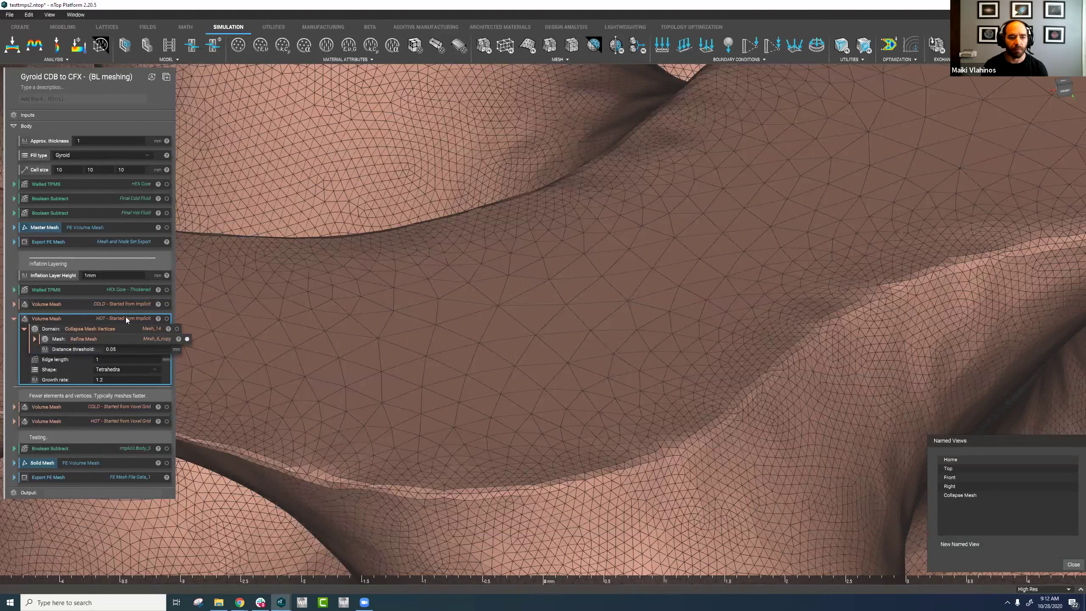
left_click(100, 327)
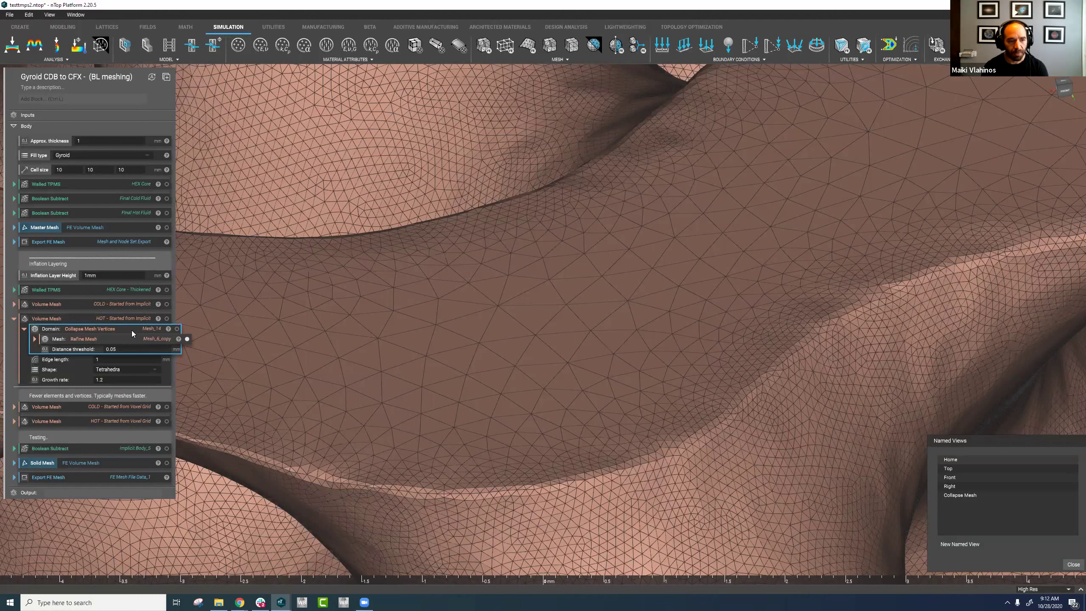
left_click(36, 339)
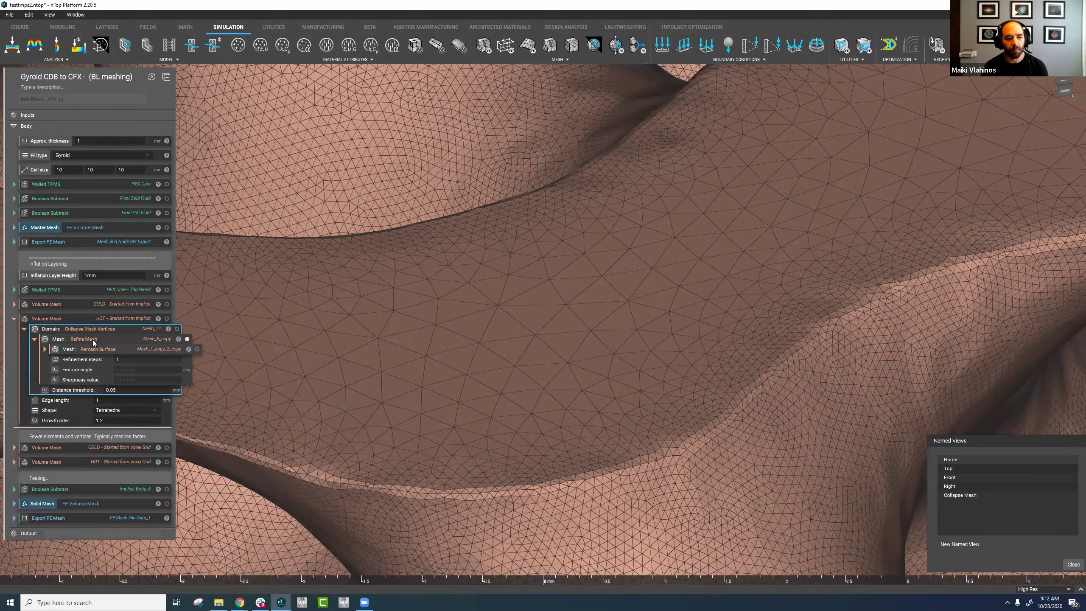
Step: Show the collapsed HOT mesh without the refined overlay and start editing its 0.05 distance threshold
left_click_drag(97, 341, 95, 339)
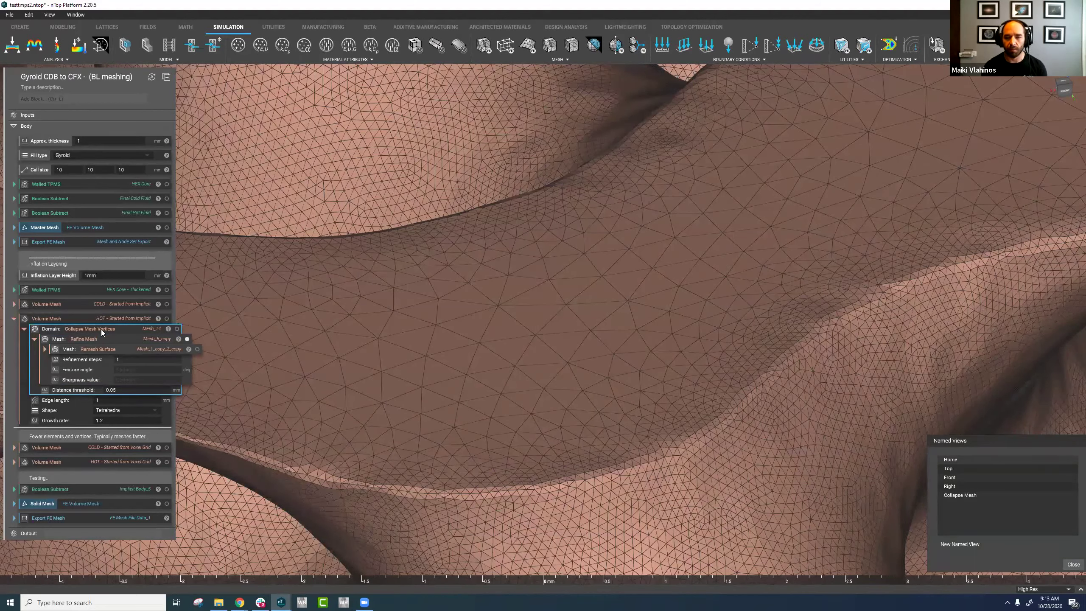
left_click(177, 328)
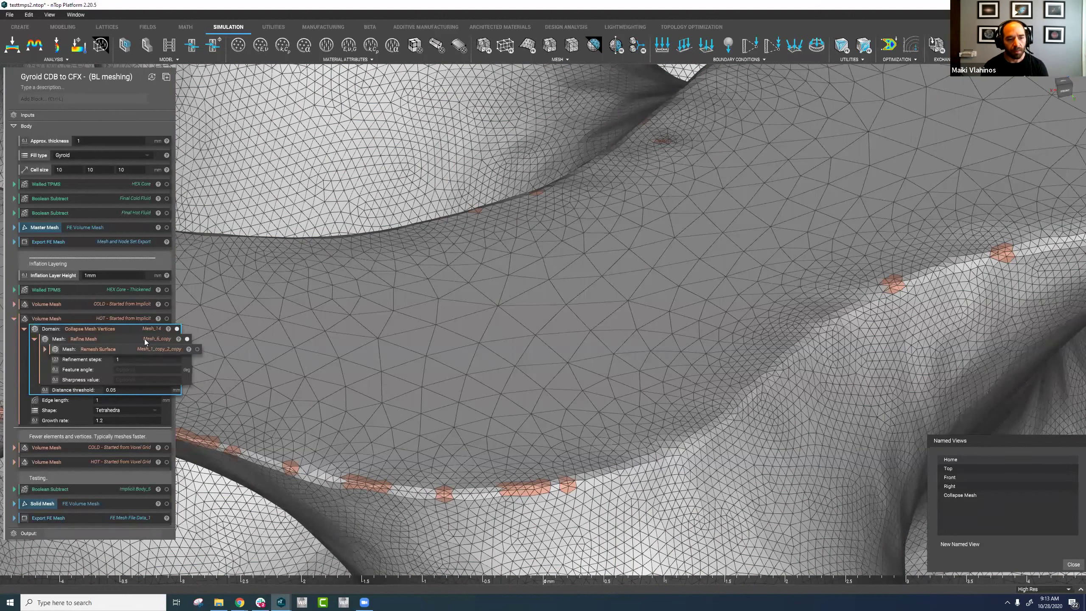
left_click(187, 339)
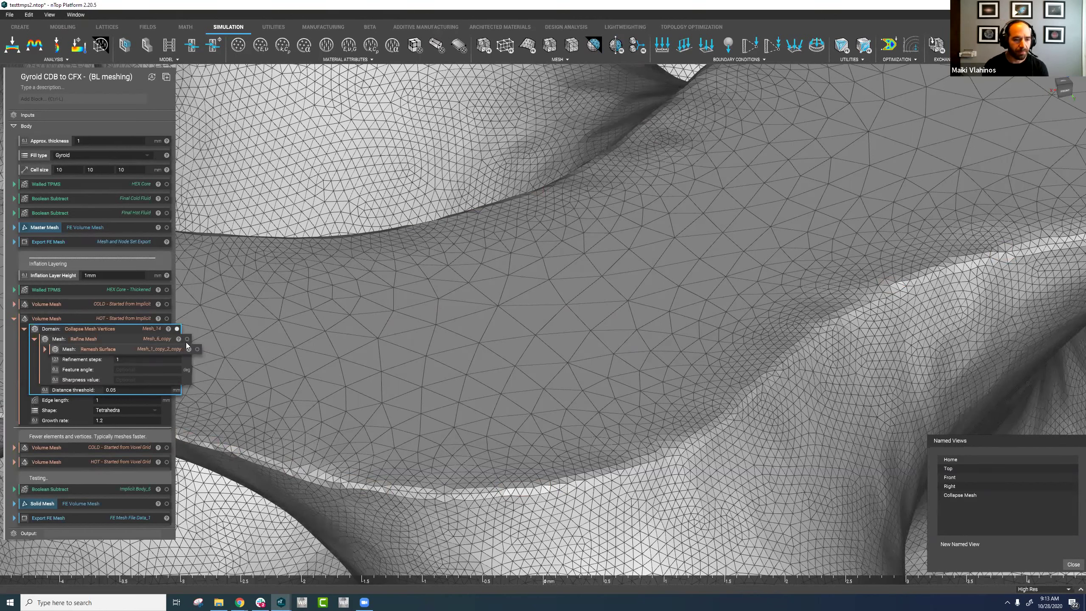
double_click(120, 390)
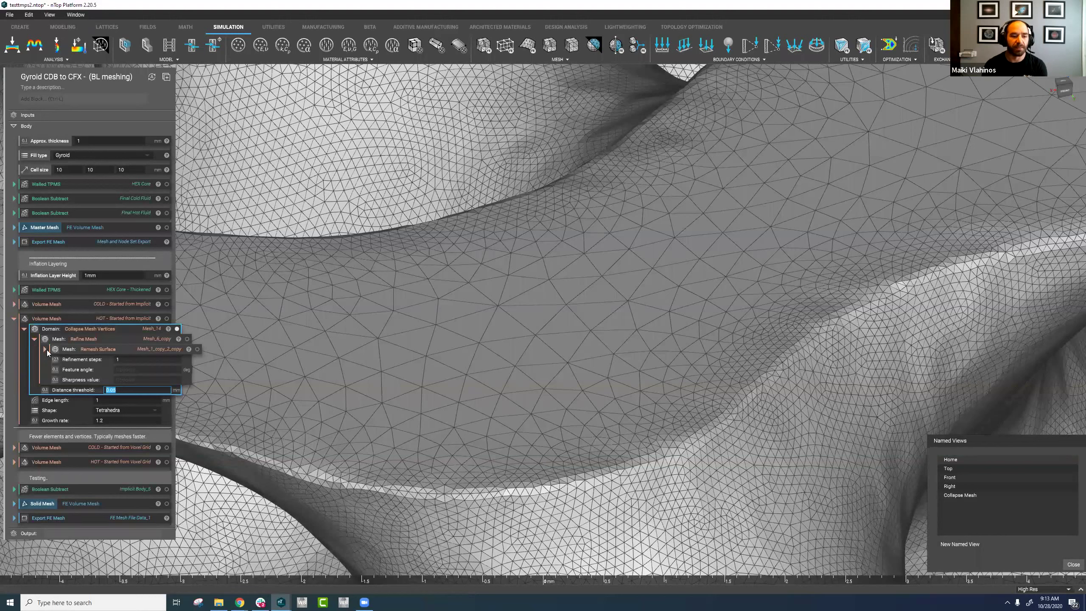
Step: Expand Remesh Surface settings (Ramp edge length, triangles, 30 span angle, 1.2 growth) and re-enter the distance threshold
left_click(46, 349)
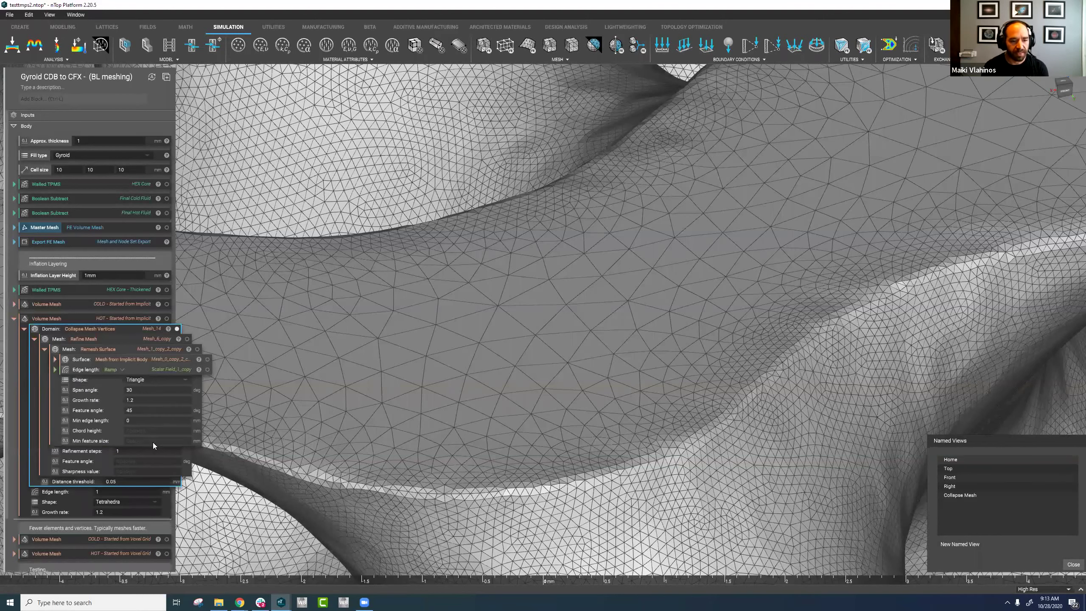
left_click(116, 481)
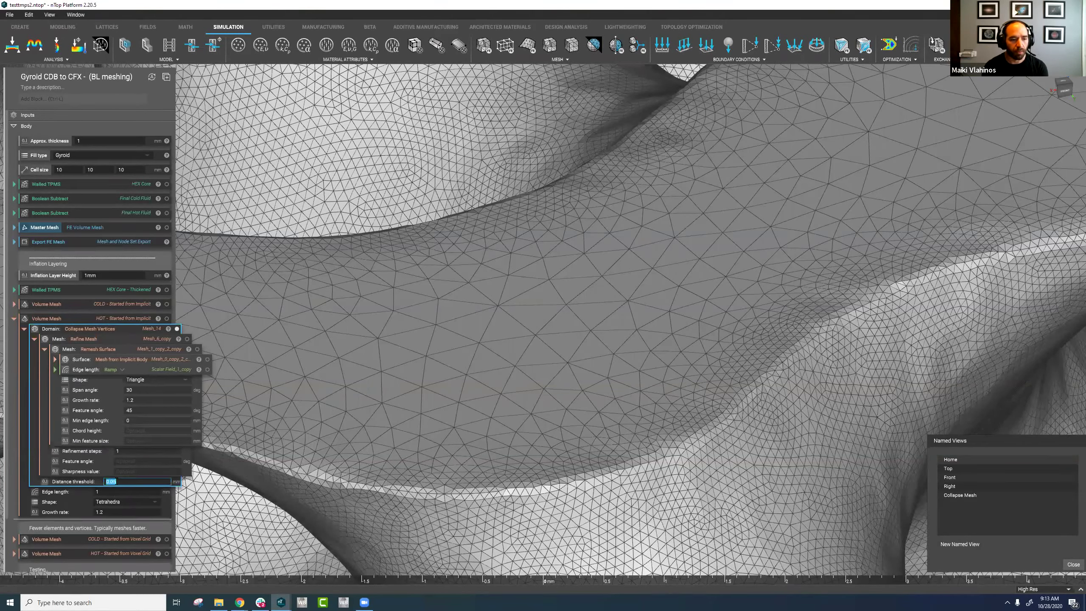